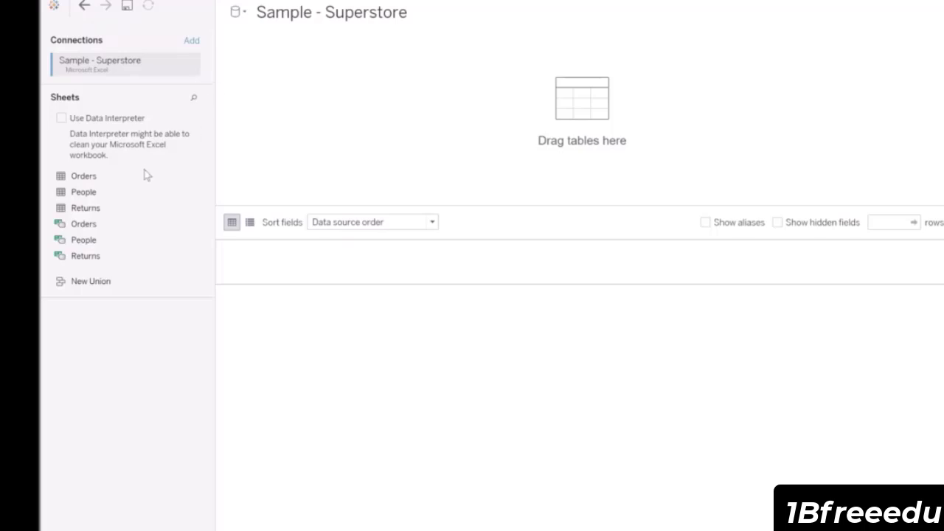
Step: Add the Orders table to the data source and go to Sheet 1
left_click_drag(84, 184, 347, 107)
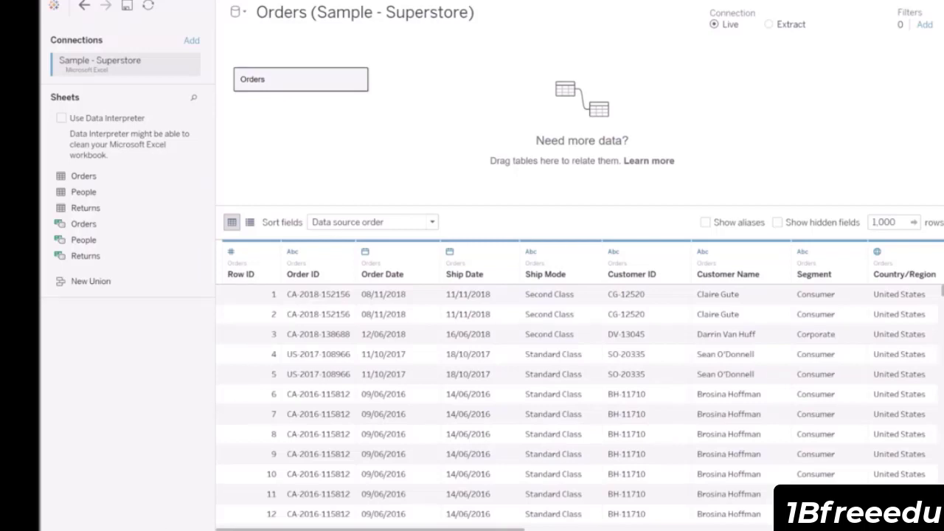
left_click(142, 529)
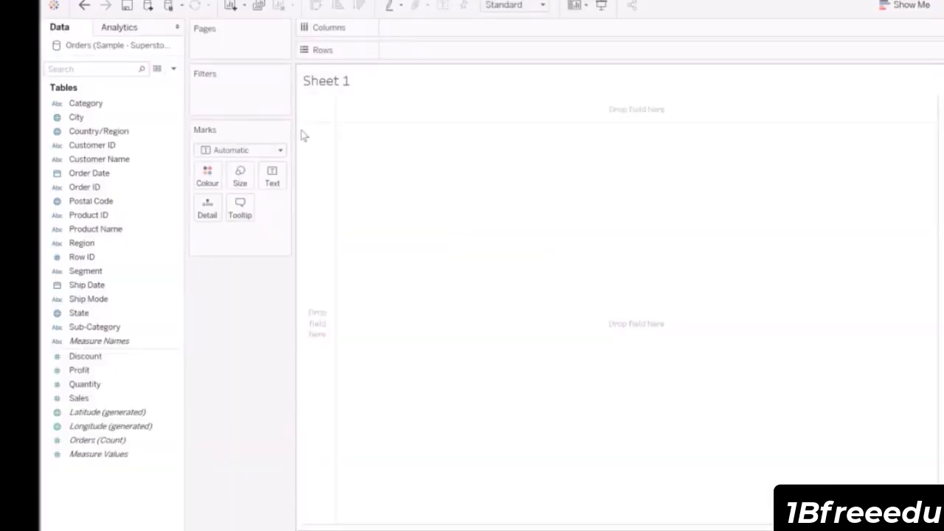
Step: Build a text table of summed Sales with Region as rows and Order Date years as columns
left_click(88, 247)
mouse_move(87, 251)
left_mouse_down()
mouse_move(396, 74)
mouse_move(411, 52)
left_mouse_up()
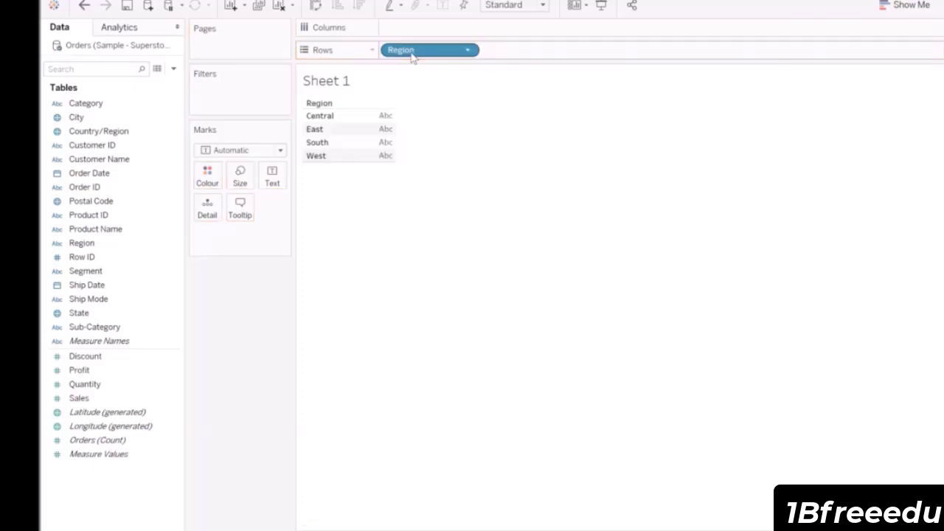
left_click(97, 188)
left_click_drag(97, 175, 500, 36)
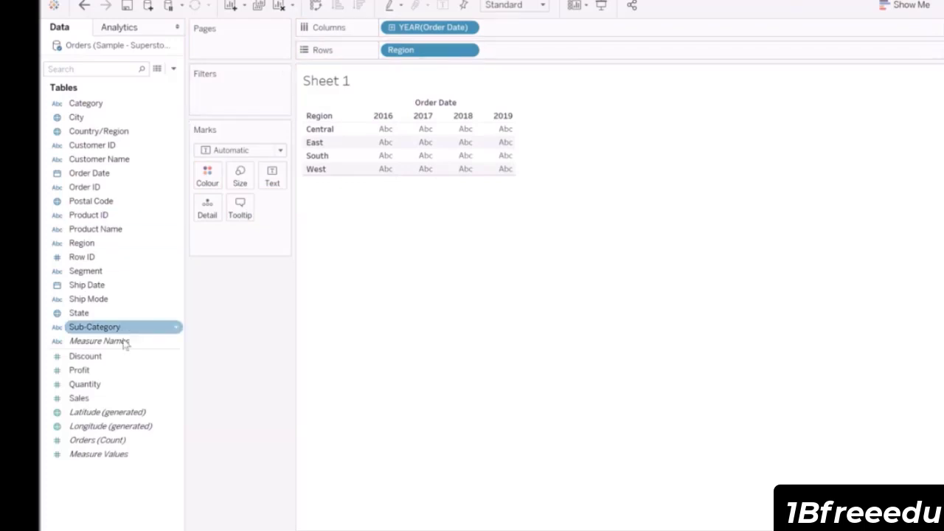
left_click(101, 398)
double_click(101, 398)
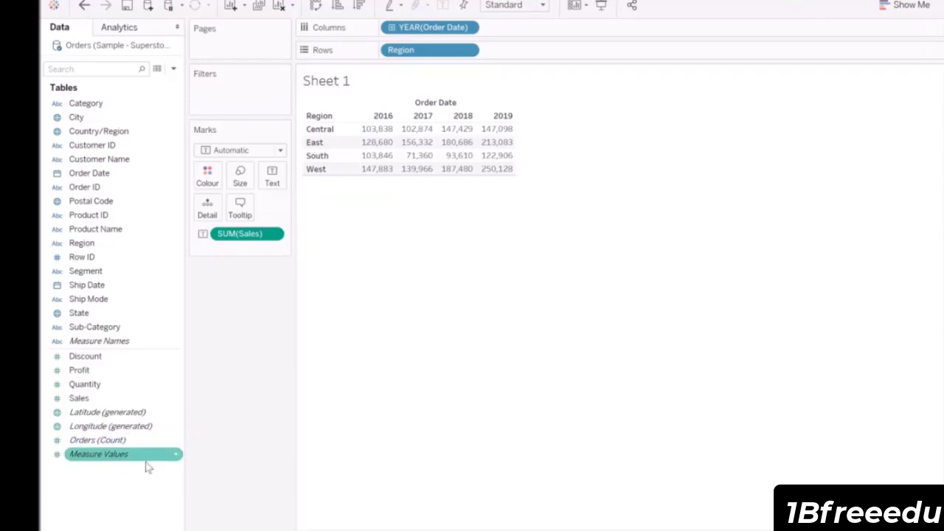
Step: Start a new calculated field and name it Region Sales
right_click(125, 483)
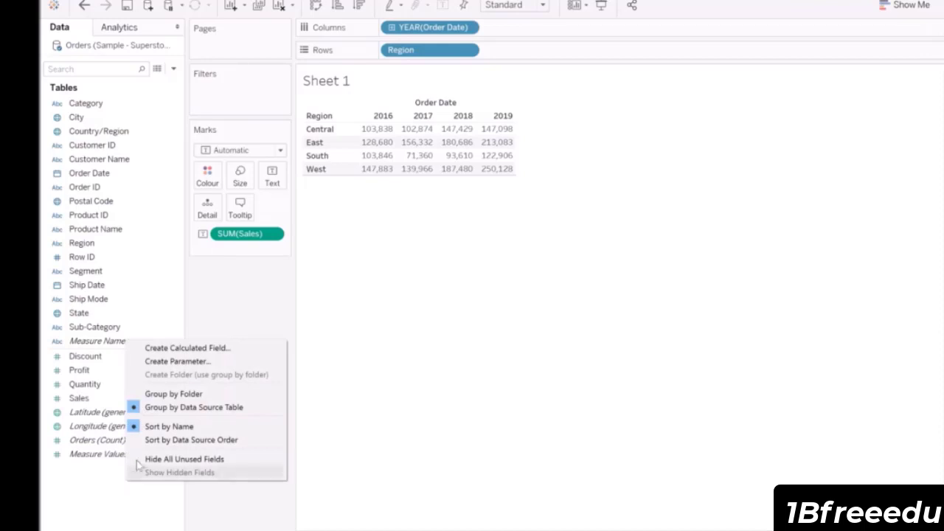
left_click(187, 348)
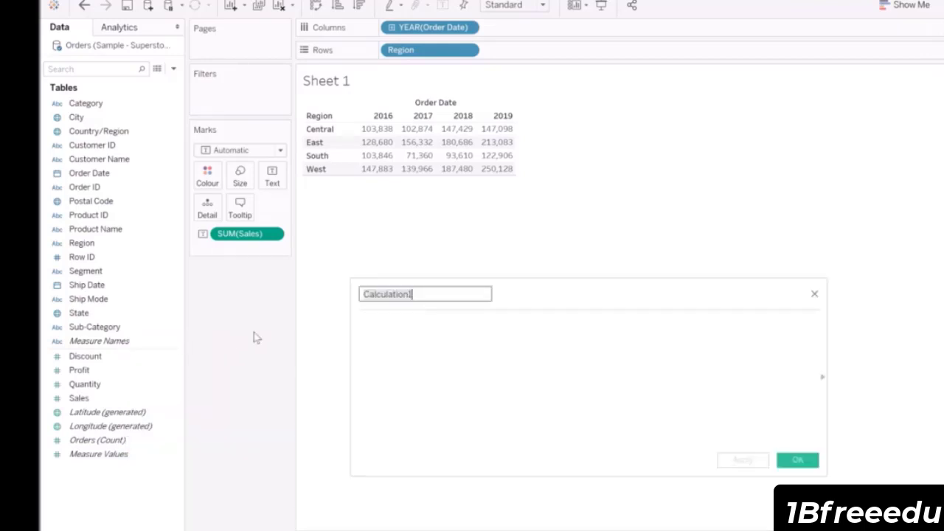
type("Re")
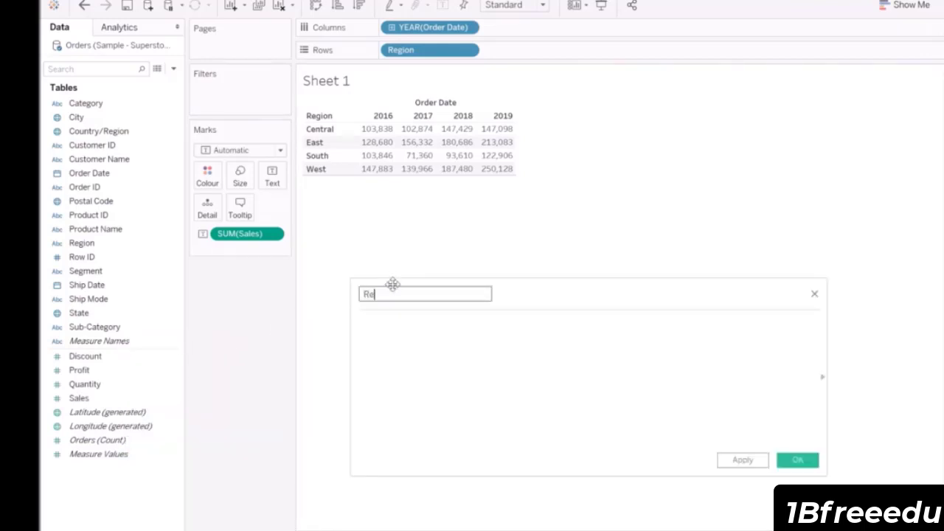
type("gion Sales")
key("Tab")
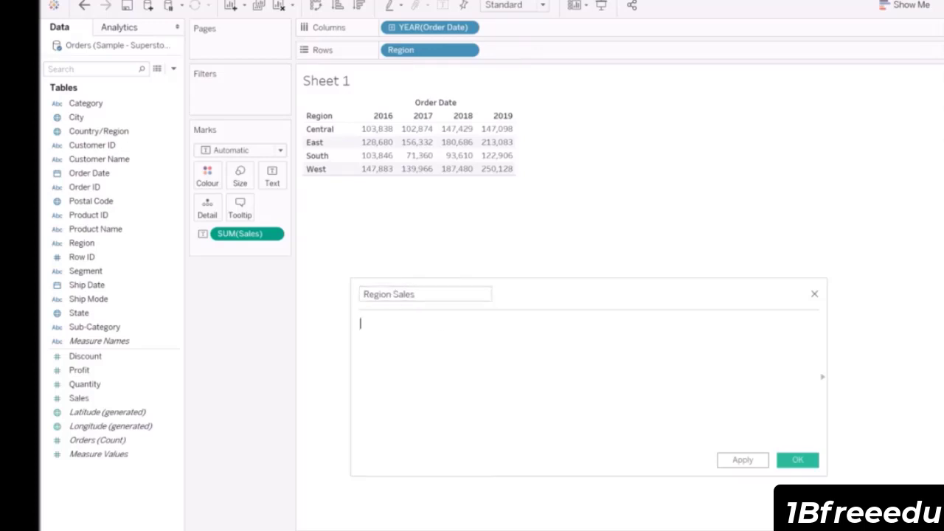
Step: Enter the formula { FIXED [Region] : SUM([Sales]) } for Region Sales and apply it
type("{ FIXED regio")
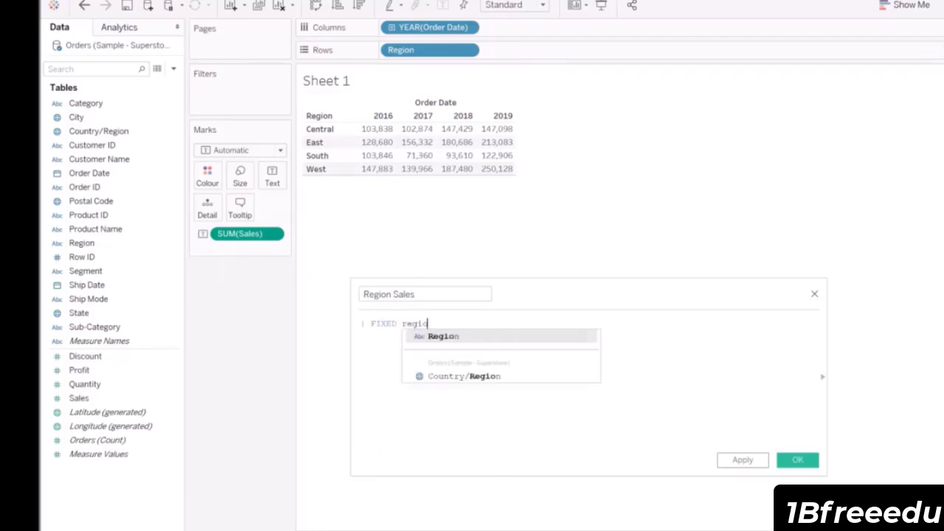
key("Return")
type(":")
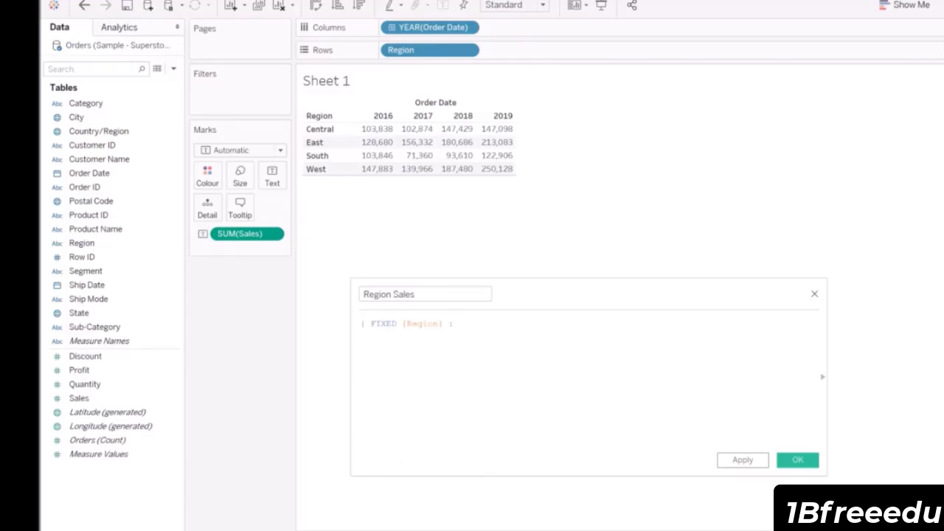
type(" sum")
key("Return")
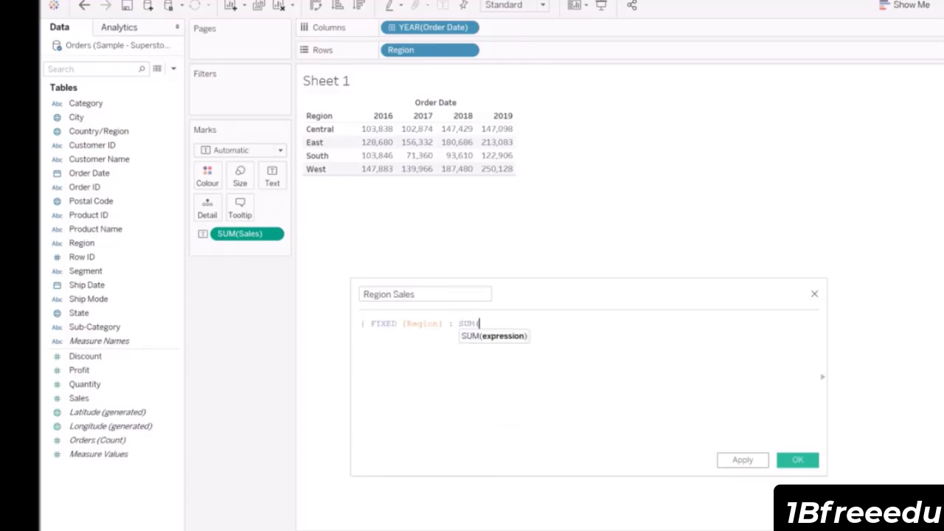
type("sa")
key("Return")
type(") }")
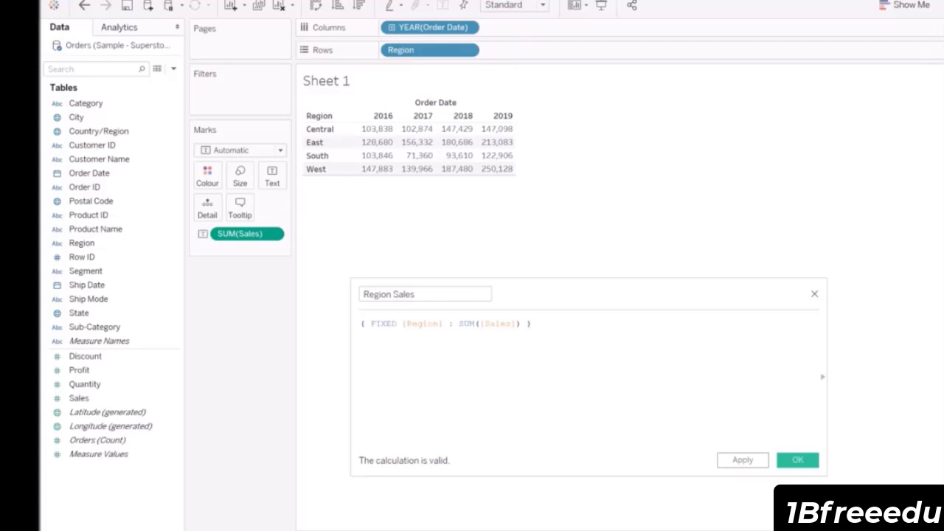
left_click_drag(459, 323, 517, 324)
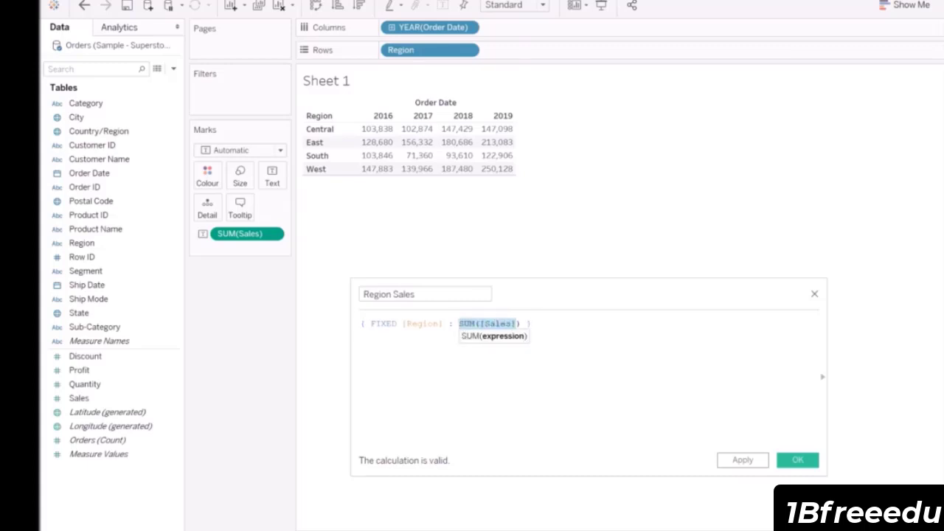
left_click(532, 324)
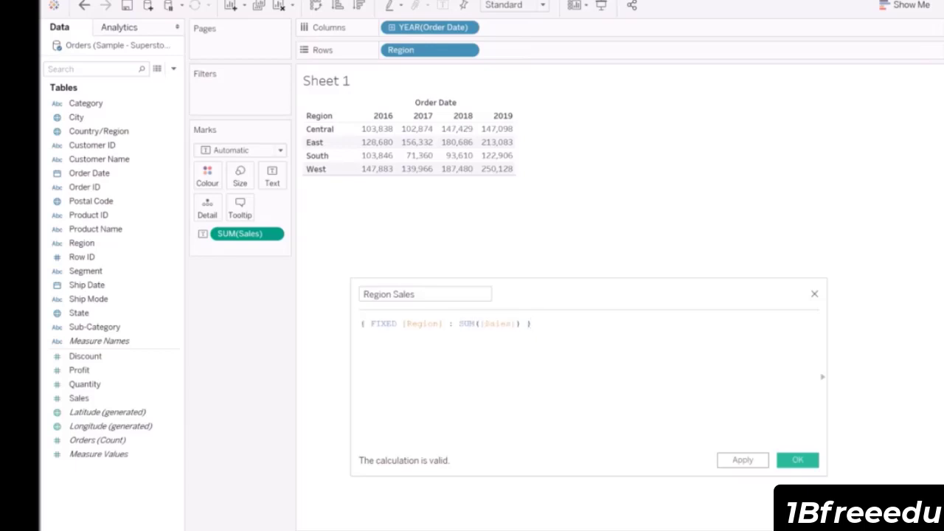
double_click(422, 324)
left_click(533, 324)
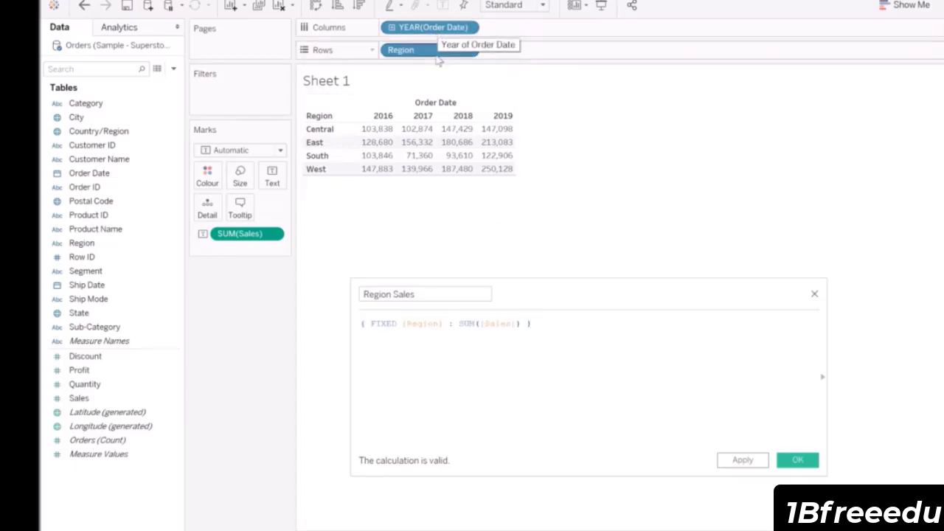
left_click(744, 462)
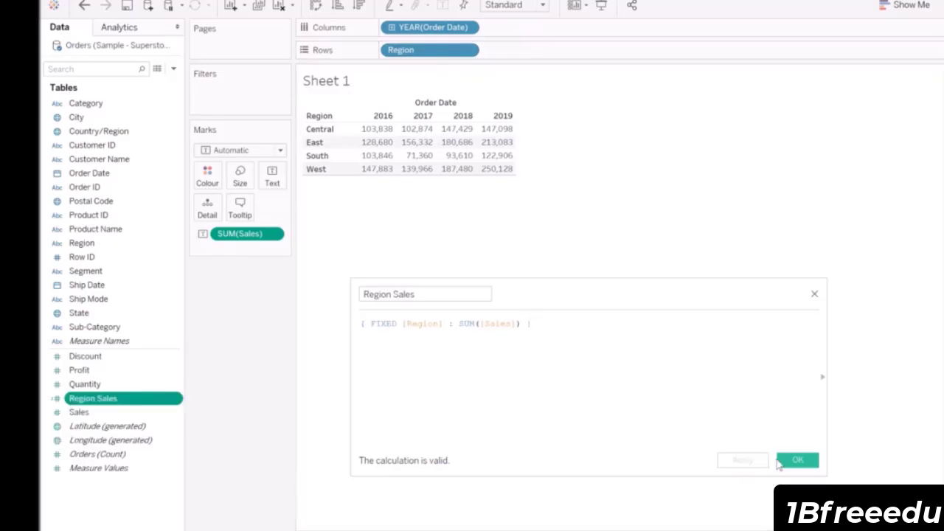
Step: Add Region Sales to the table alongside Sales and expand the Order Date years into quarters
double_click(105, 401)
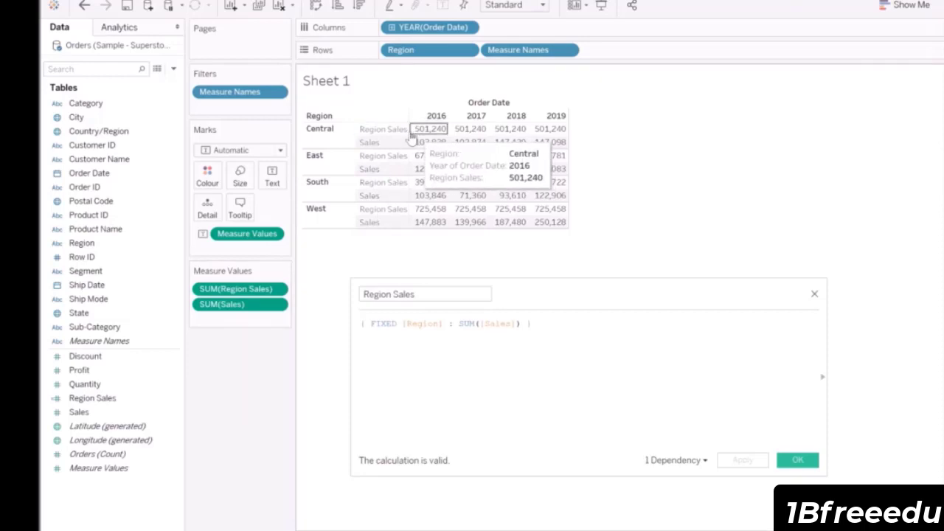
left_click_drag(404, 129, 416, 131)
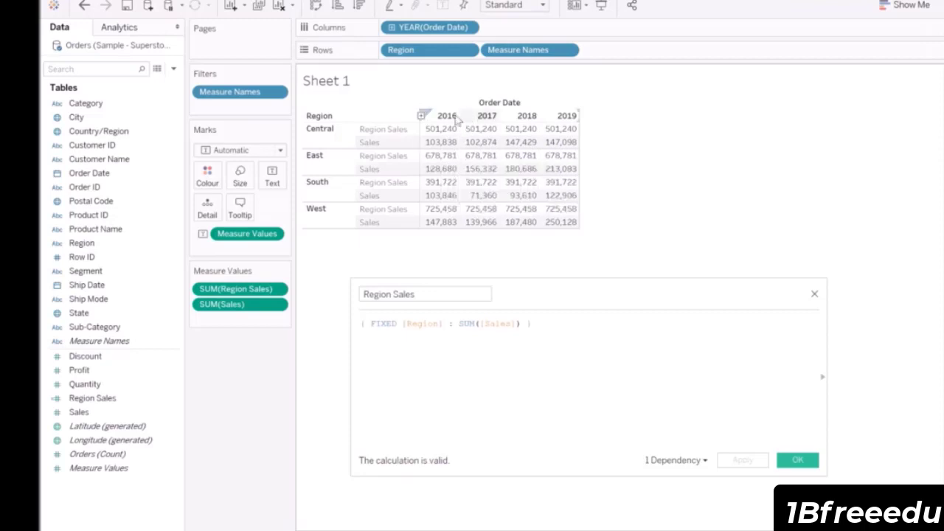
left_click(420, 115)
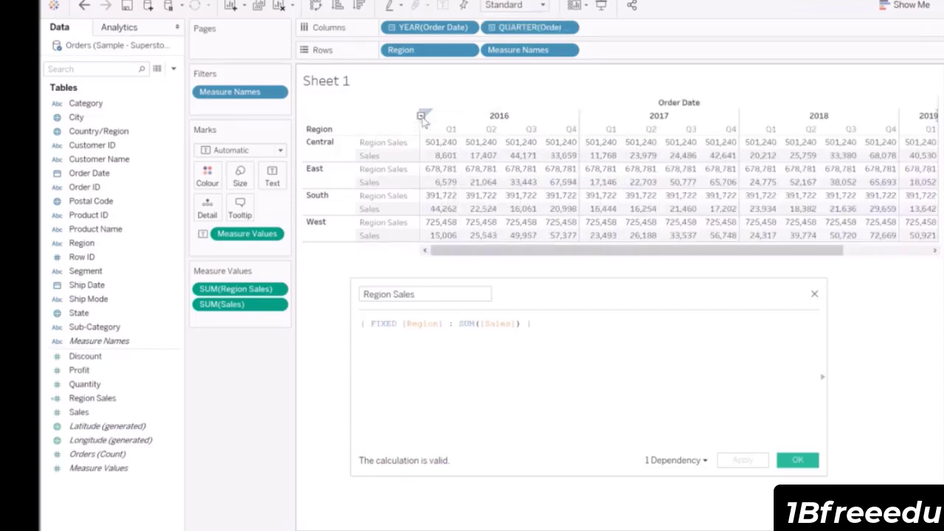
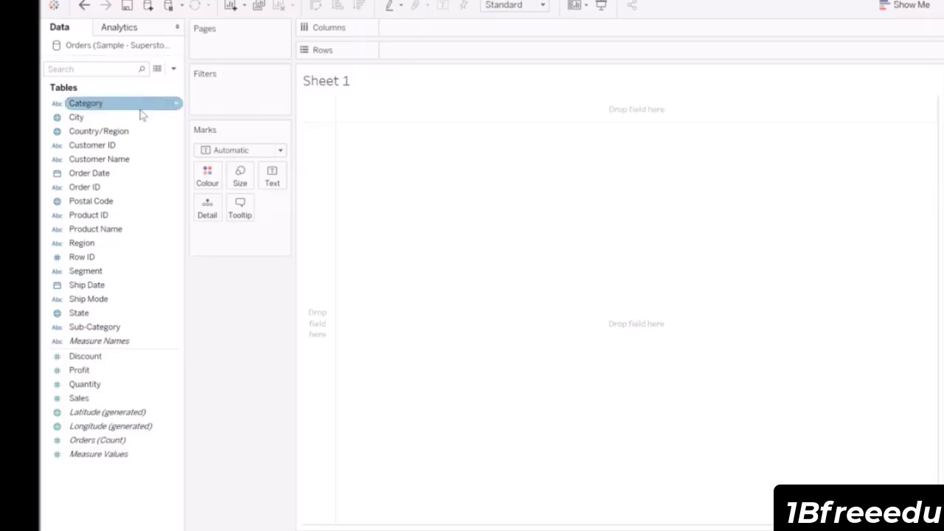
Step: On the empty sheet, build a table of summed Sales by Region and Category in rows and Order Date years in columns
left_click(103, 176)
left_click_drag(155, 172, 420, 36)
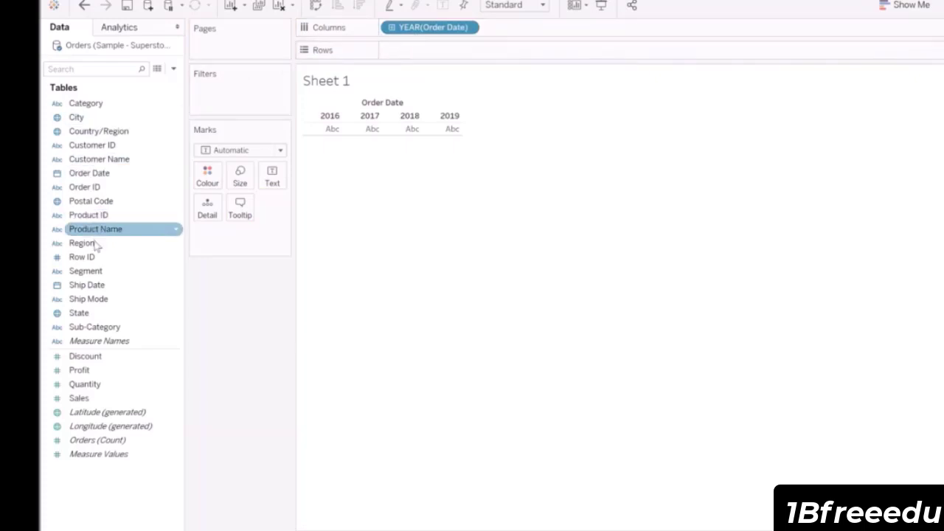
left_click_drag(93, 244, 413, 58)
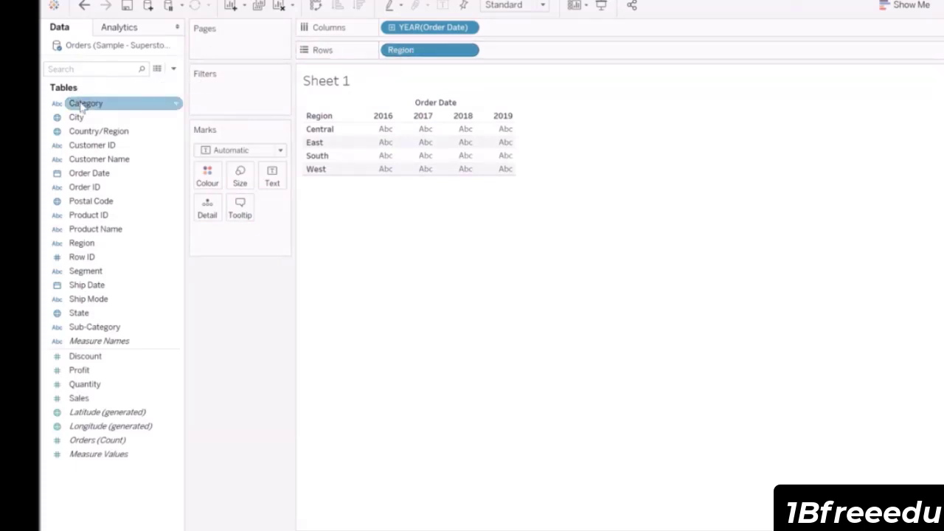
left_click_drag(81, 107, 515, 59)
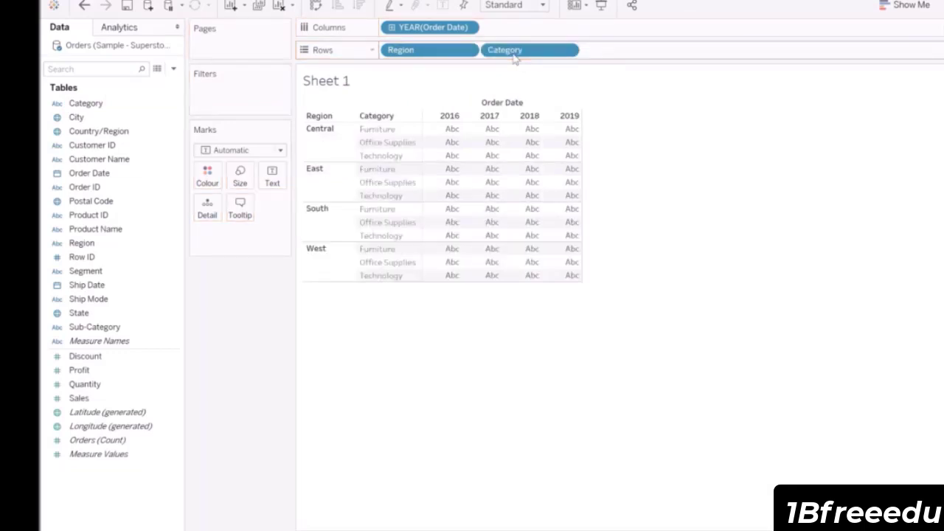
left_click(89, 402)
double_click(90, 402)
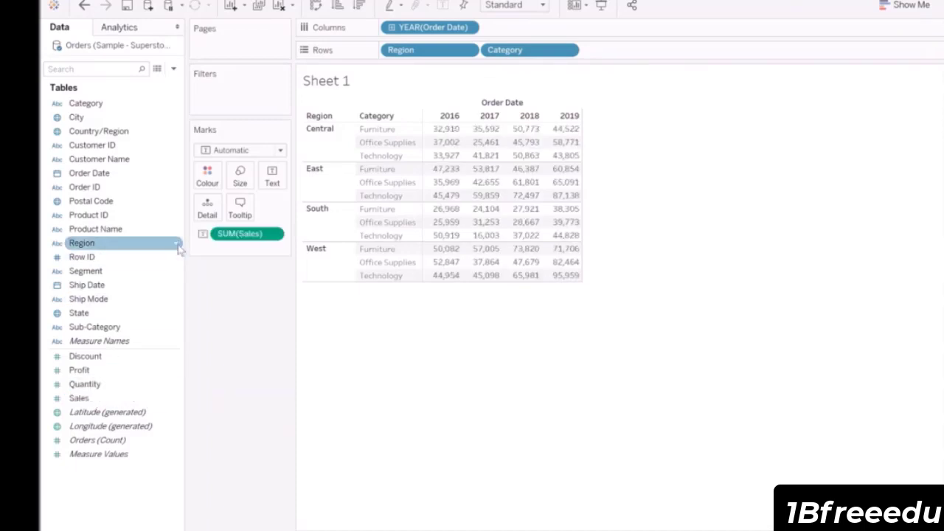
Step: Change the aggregation of Sales in the table from sum to average
right_click(231, 240)
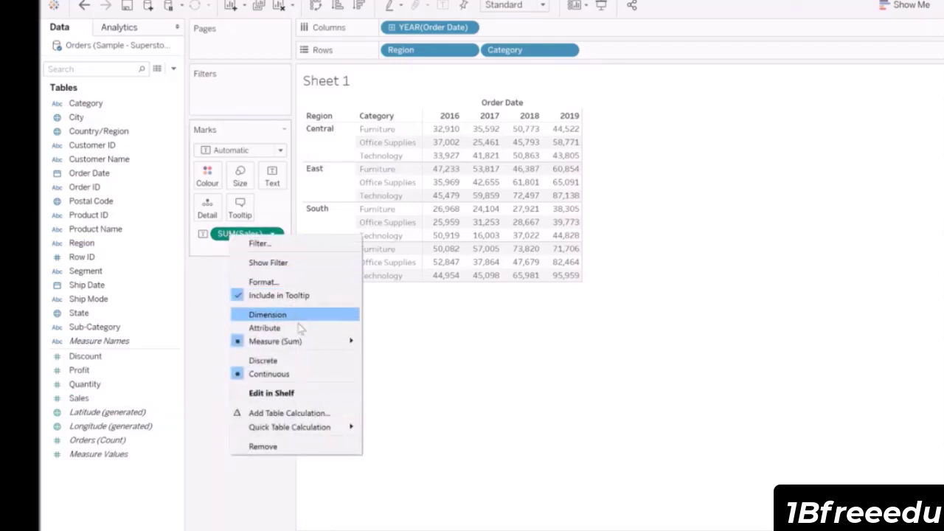
mouse_move(312, 342)
left_click(415, 357)
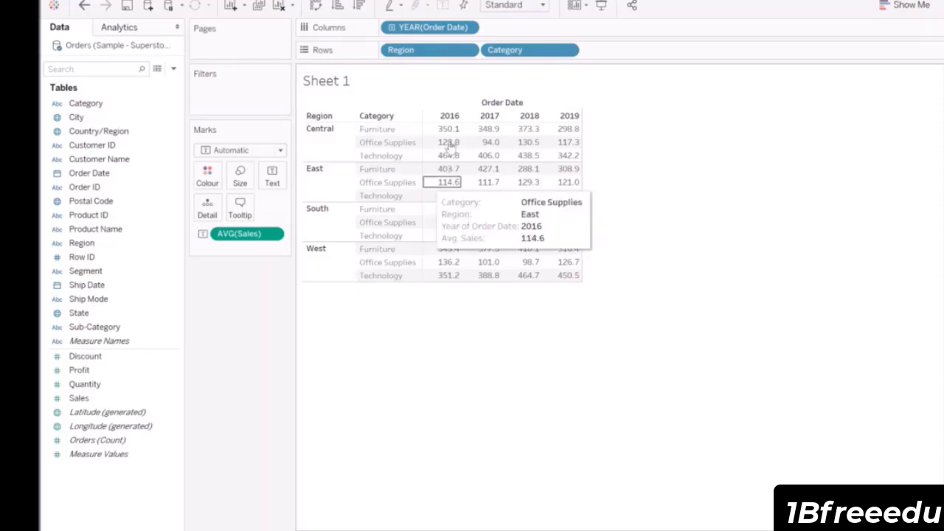
mouse_move(457, 146)
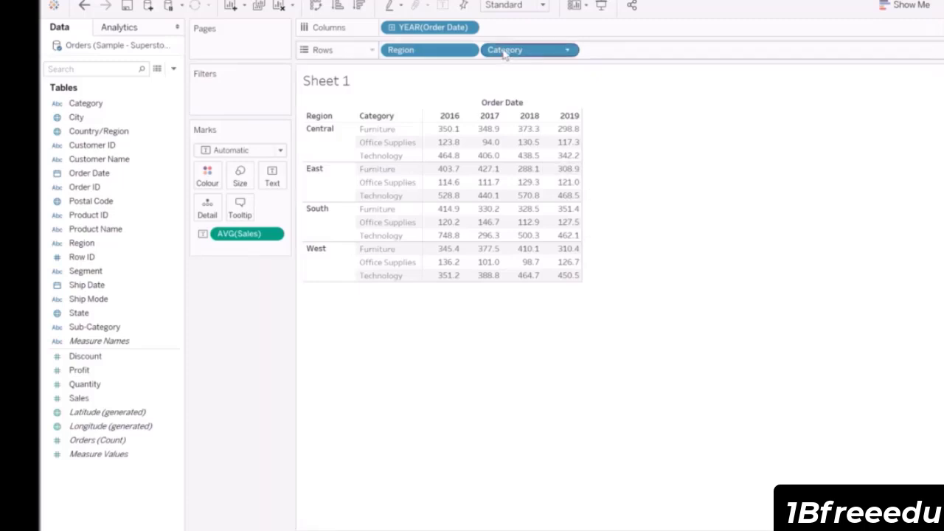
Step: Take Category off the rows to view average Sales by Region only, and add it back after Region
left_click_drag(506, 49, 249, 310)
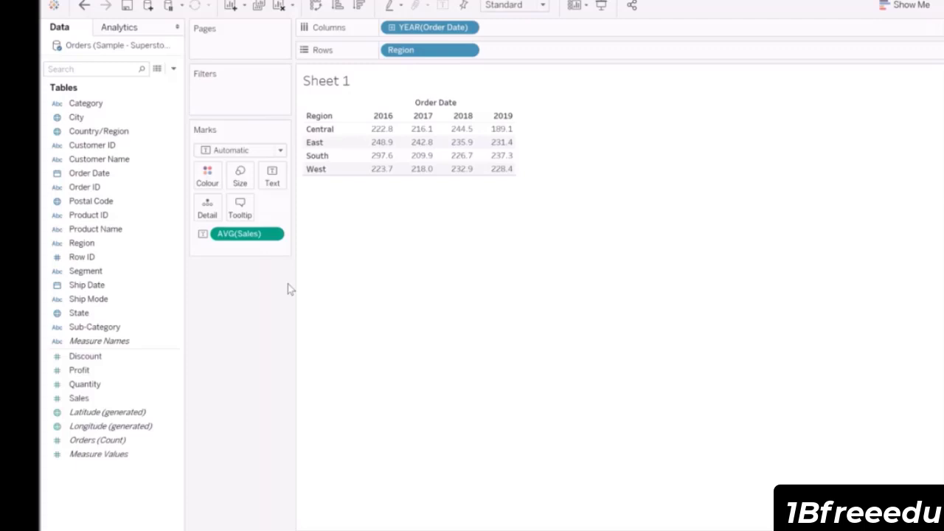
left_click(99, 105)
left_click_drag(100, 109, 546, 59)
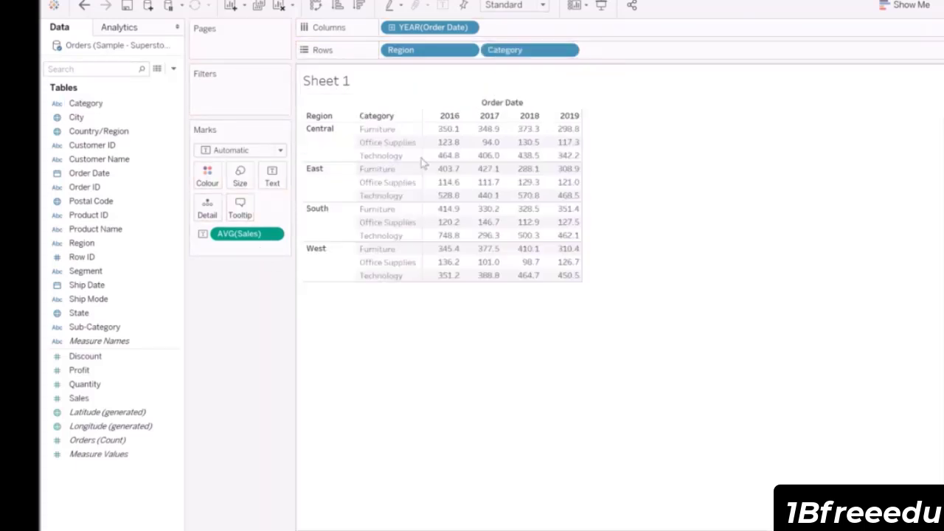
Step: Start a new calculated field and name it Avg. Sales by Category
right_click(130, 481)
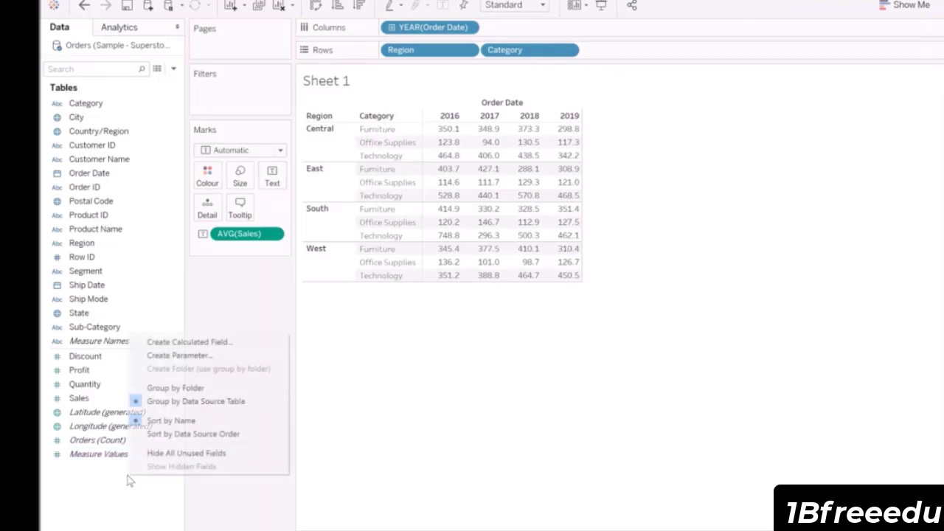
left_click(231, 344)
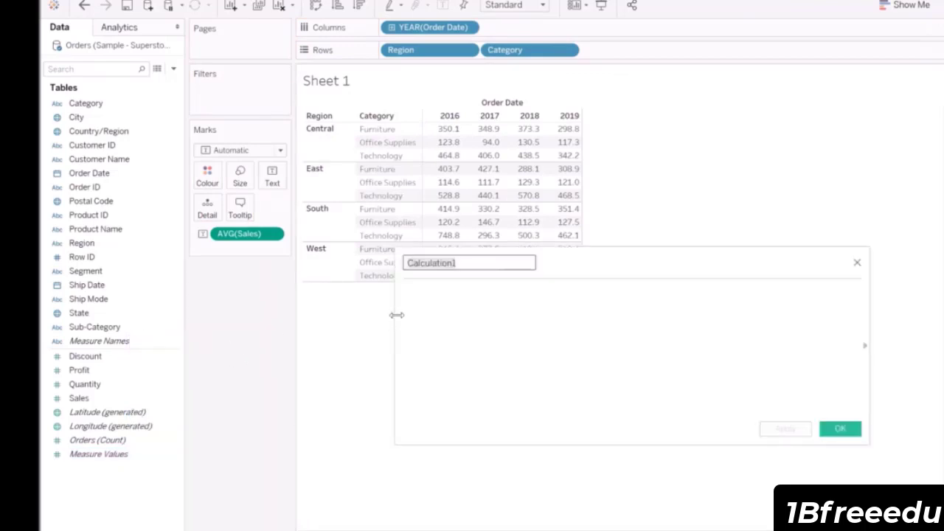
key("BackSpace")
type("Avg. ")
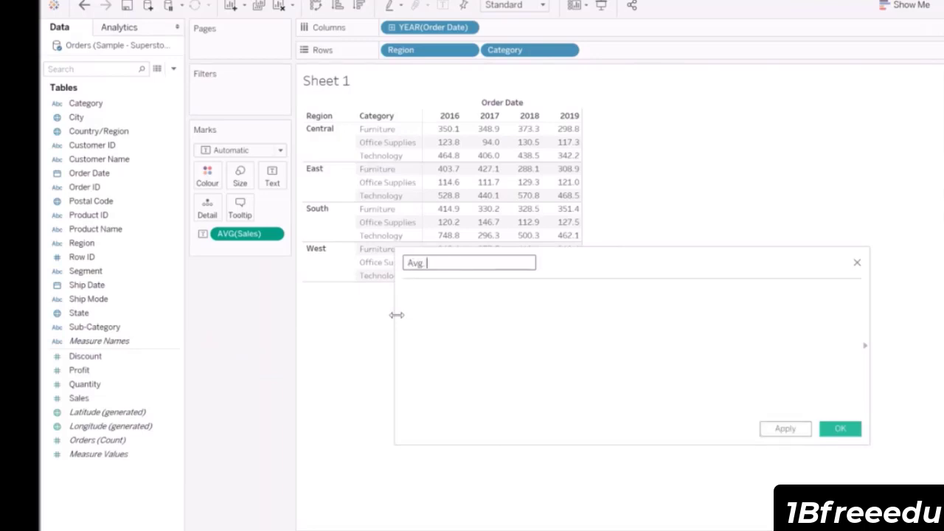
type("Sales by Category")
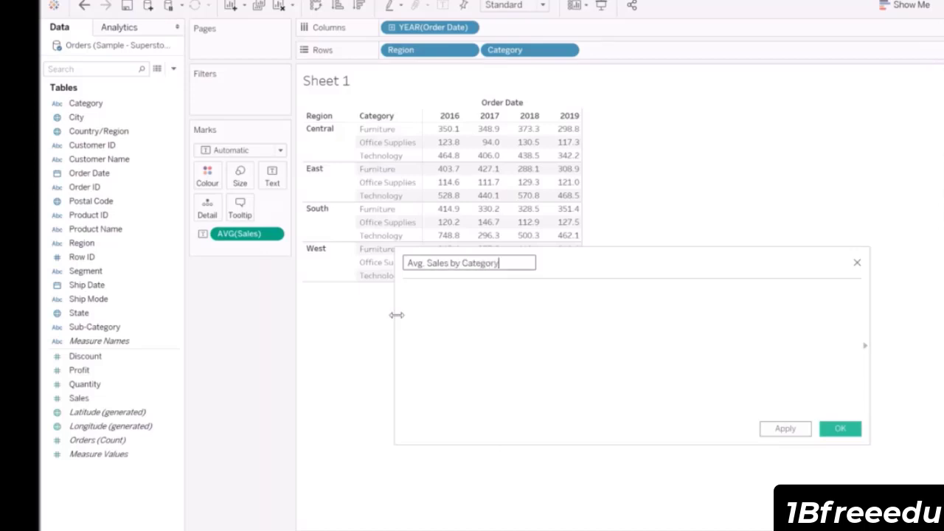
key("Tab")
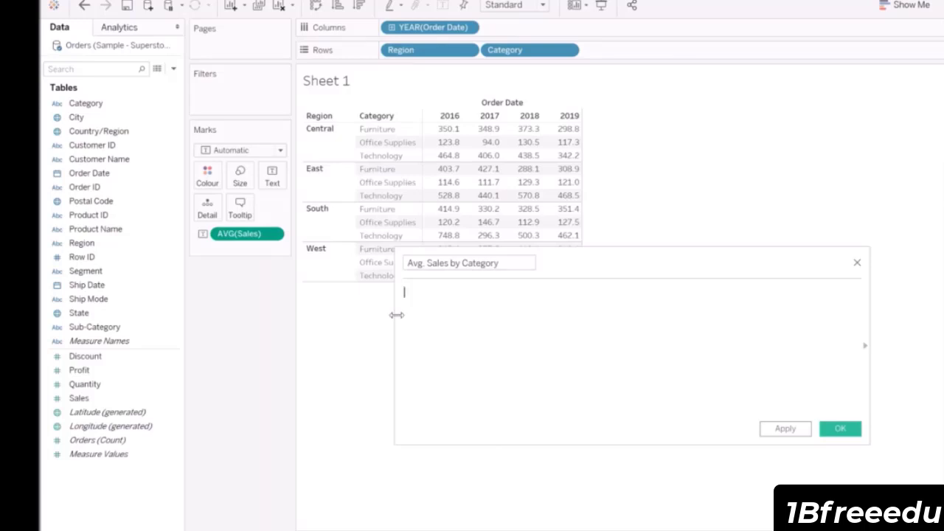
Step: Enter the formula { INCLUDE [Category] : AVG([Sales]) } for the calculated field and apply it
type("{ ")
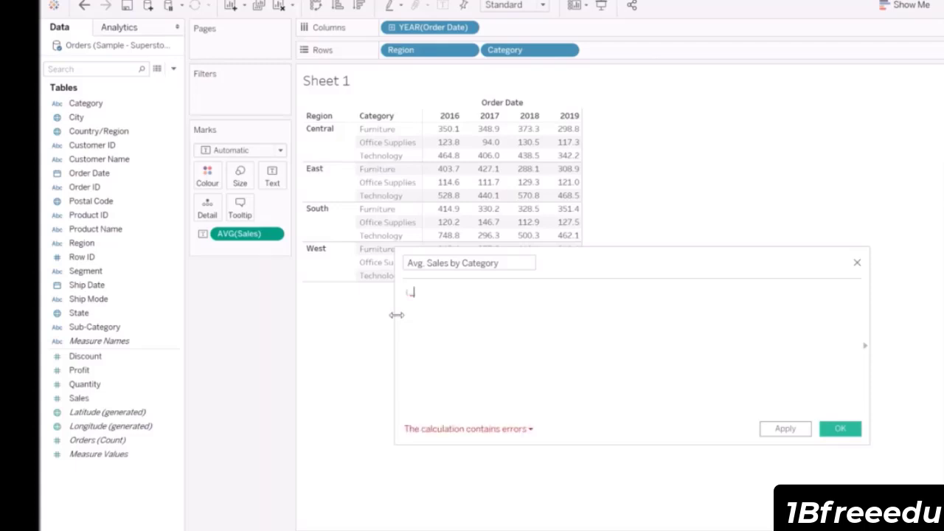
type("INCLUDE ")
type("[Categ")
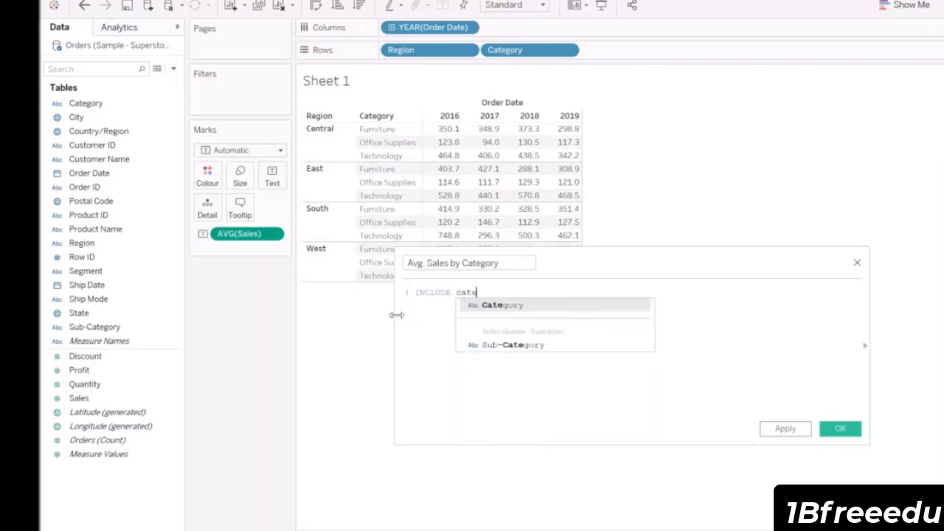
key("Return")
type(":")
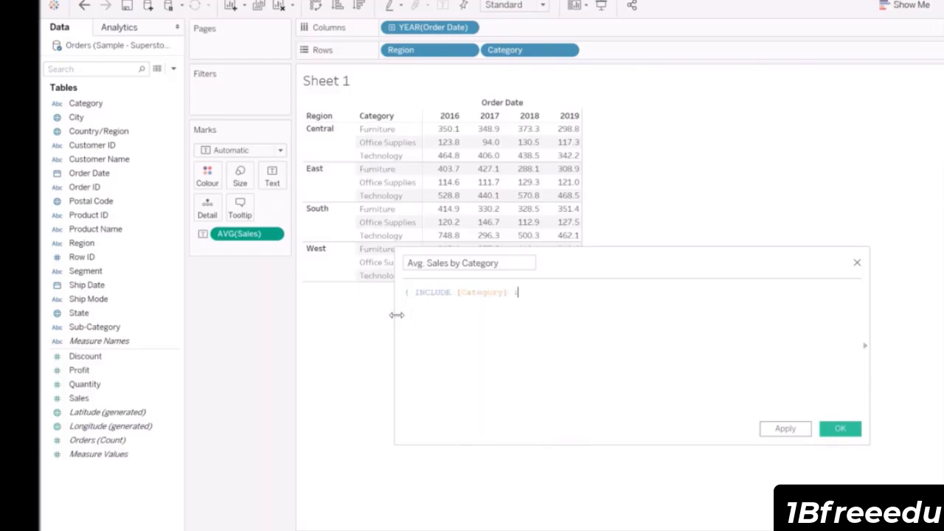
type(" AV")
key("Return")
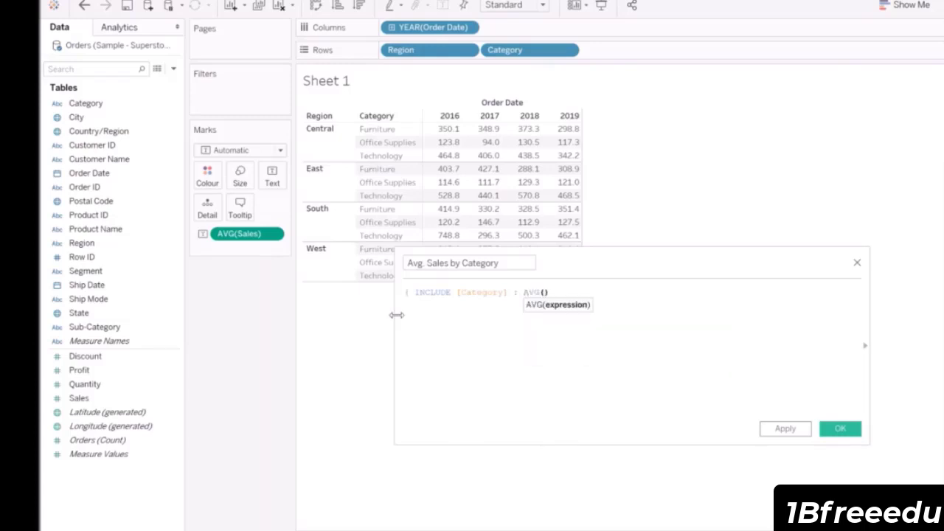
type("Sales")
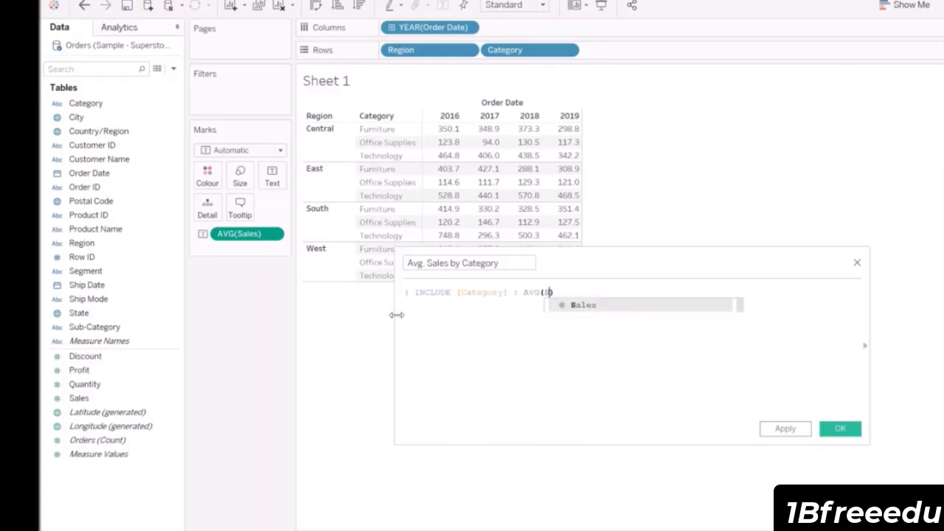
key("Return")
type("}")
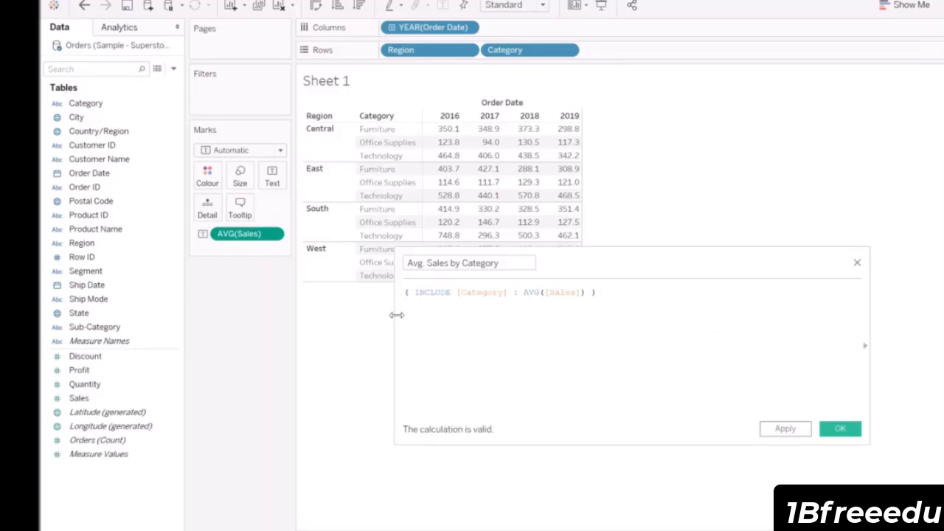
left_click(786, 429)
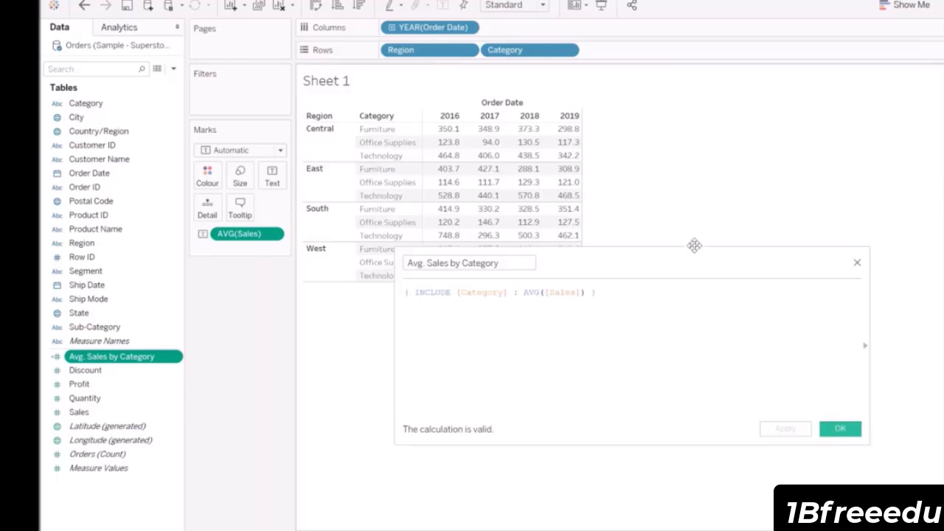
Step: Add the Avg. Sales by Category field to the table alongside average Sales, keeping its calculation open below the table
left_click_drag(691, 269, 674, 338)
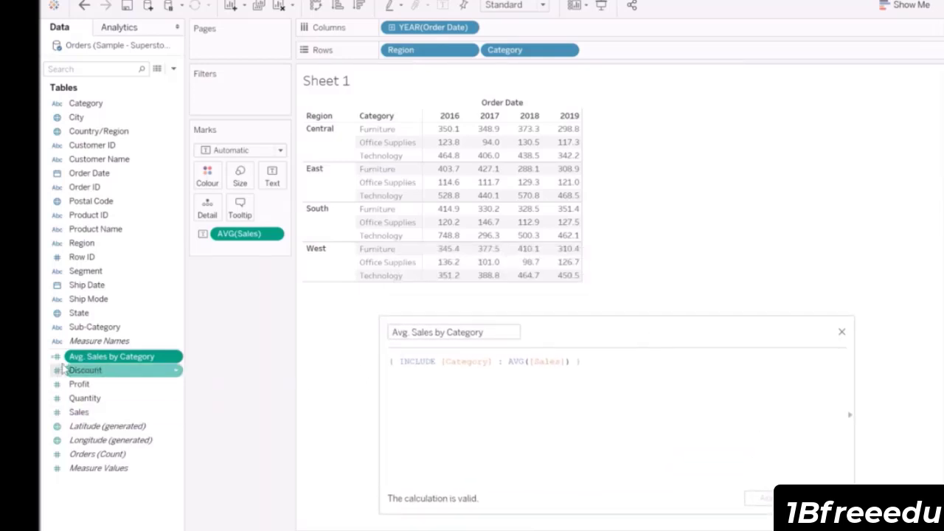
double_click(92, 357)
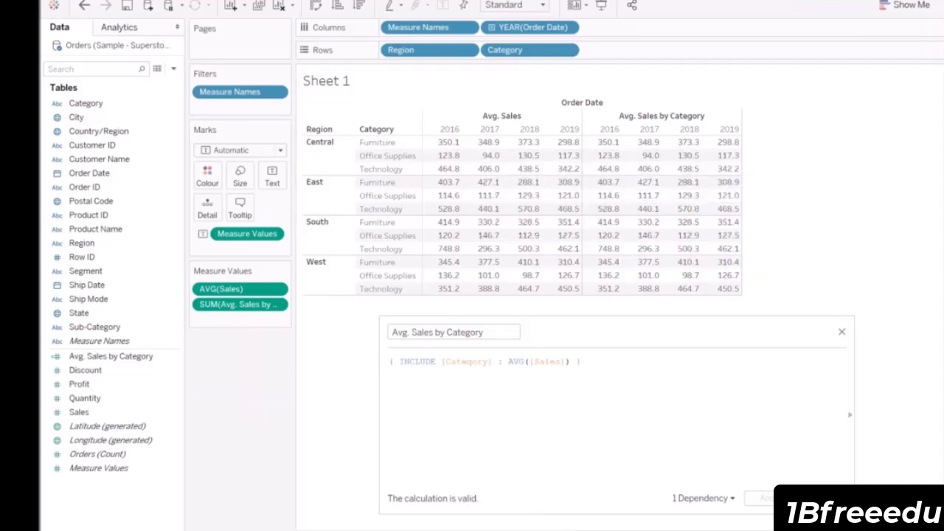
double_click(467, 362)
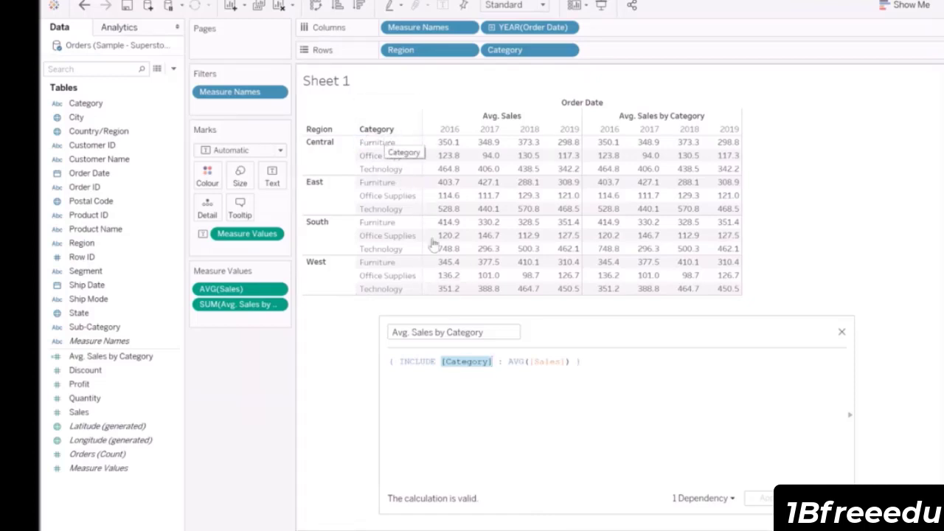
left_click(588, 375)
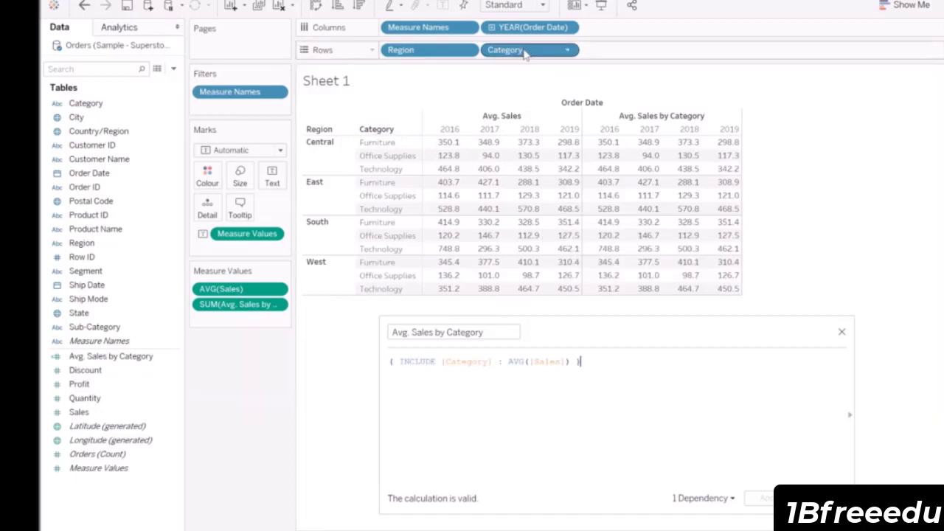
Step: Remove Category from the rows and change the aggregation of Avg. Sales by Category from sum to average
left_click_drag(524, 56, 236, 374)
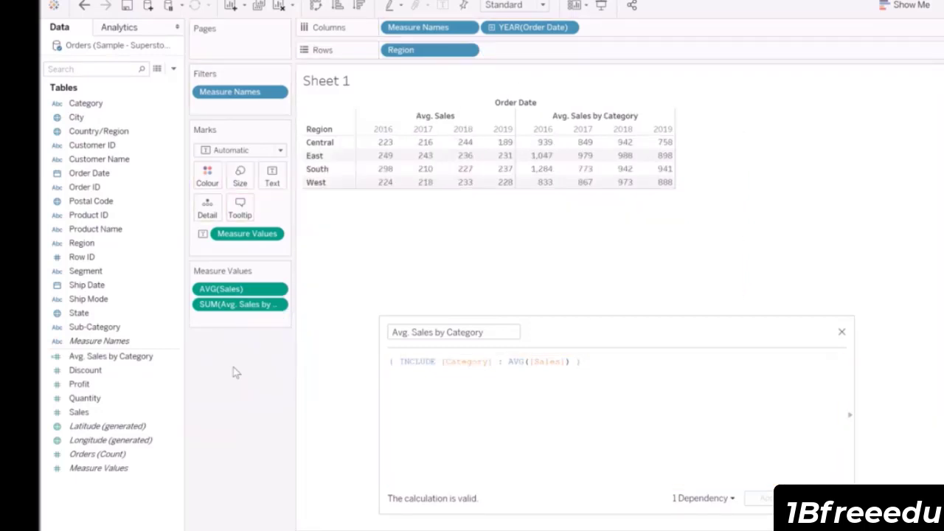
right_click(227, 310)
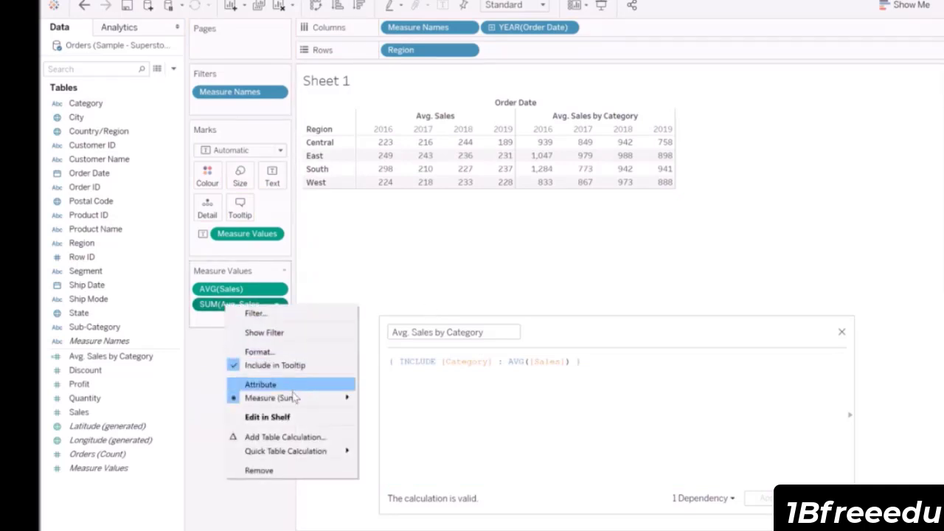
mouse_move(293, 399)
left_click(388, 413)
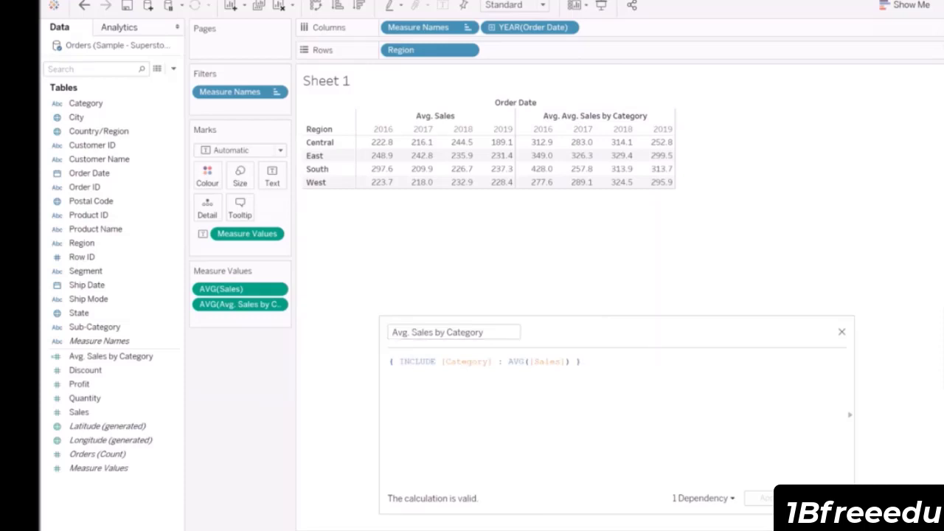
left_click(823, 499)
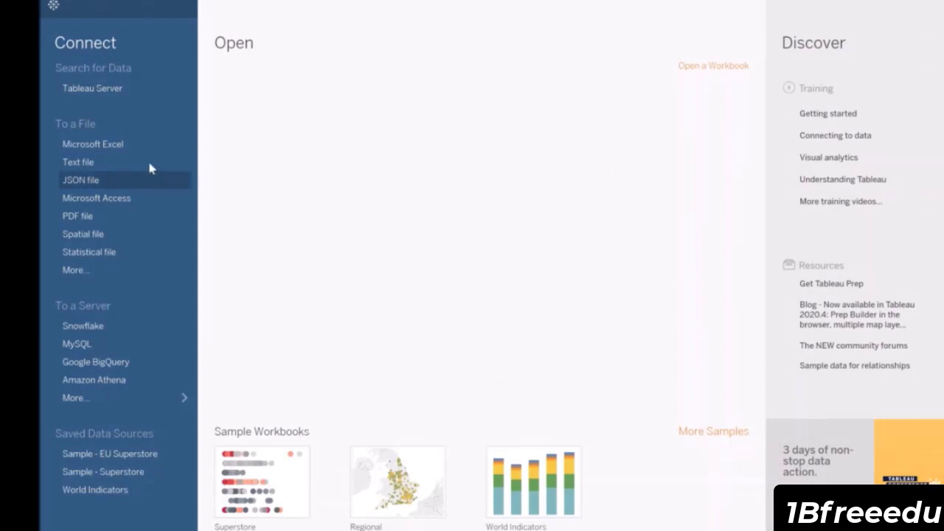
Step: Connect to the Excel file Sample - Superstore.xls and add its Orders table to the data source
left_click(120, 147)
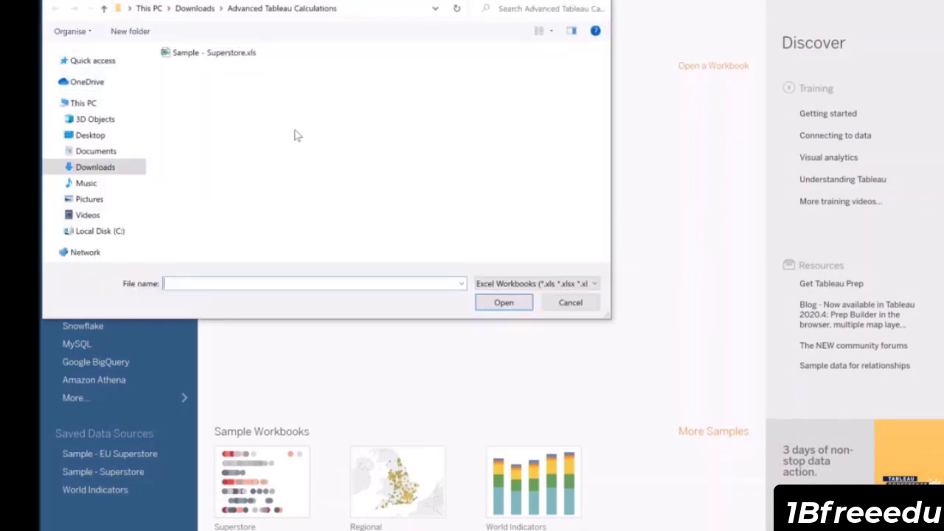
double_click(221, 48)
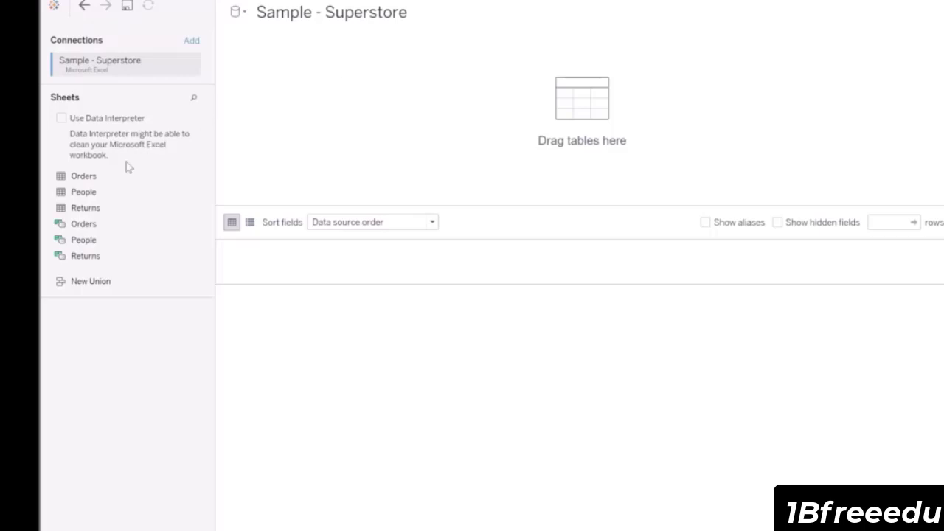
left_click_drag(89, 178, 281, 118)
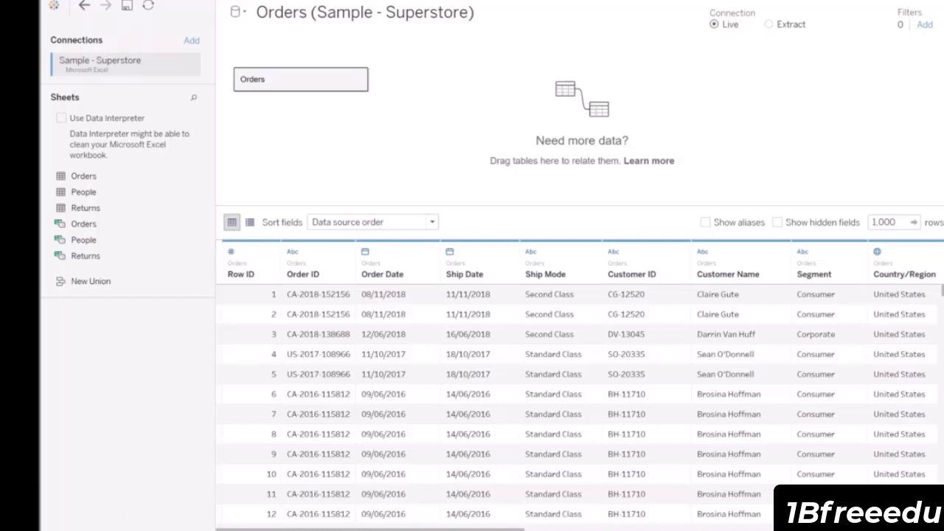
Step: On an empty worksheet, build a table of summed Sales with Order Date years in columns and Region and Category in rows
left_click(157, 530)
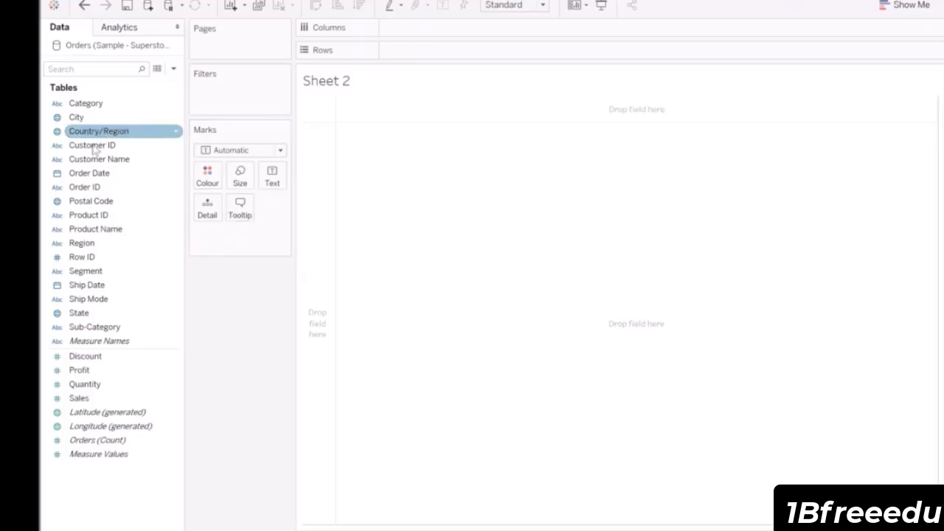
left_click_drag(86, 180, 422, 37)
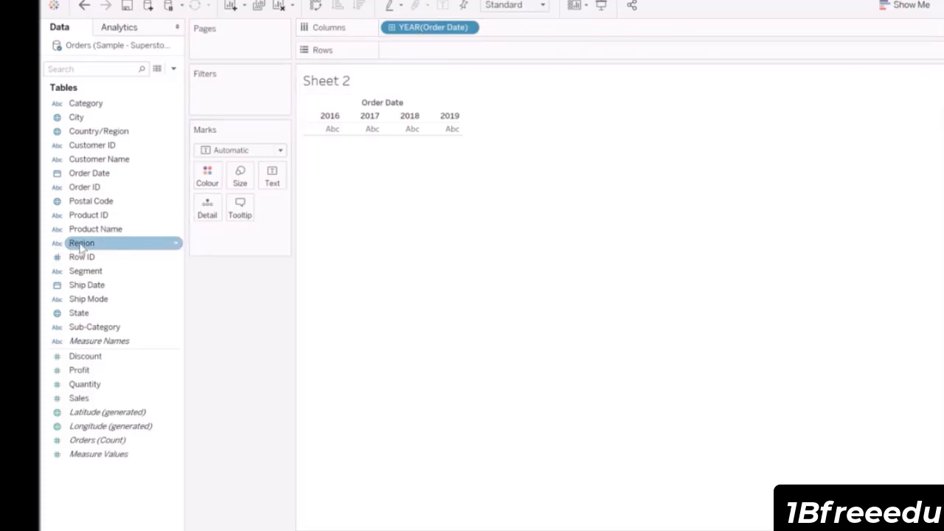
left_click_drag(81, 246, 404, 63)
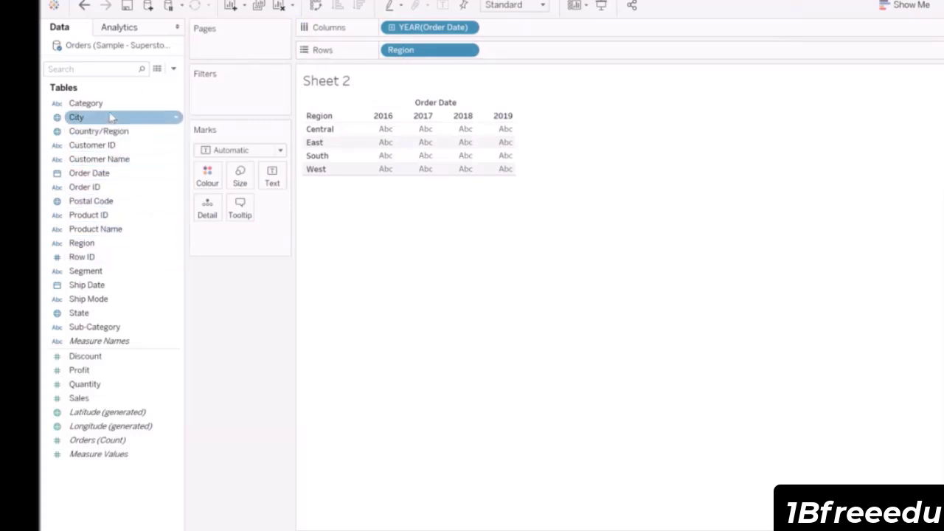
left_click_drag(117, 106, 531, 62)
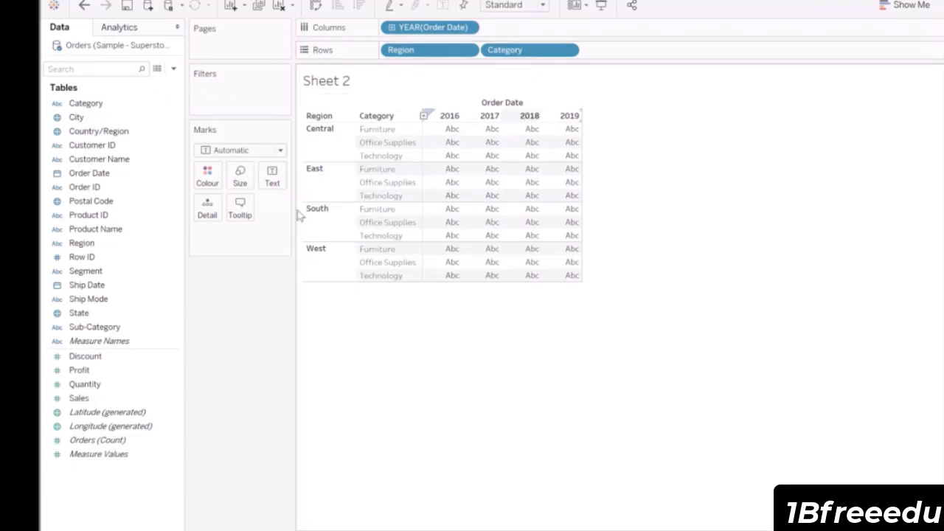
left_click(100, 400)
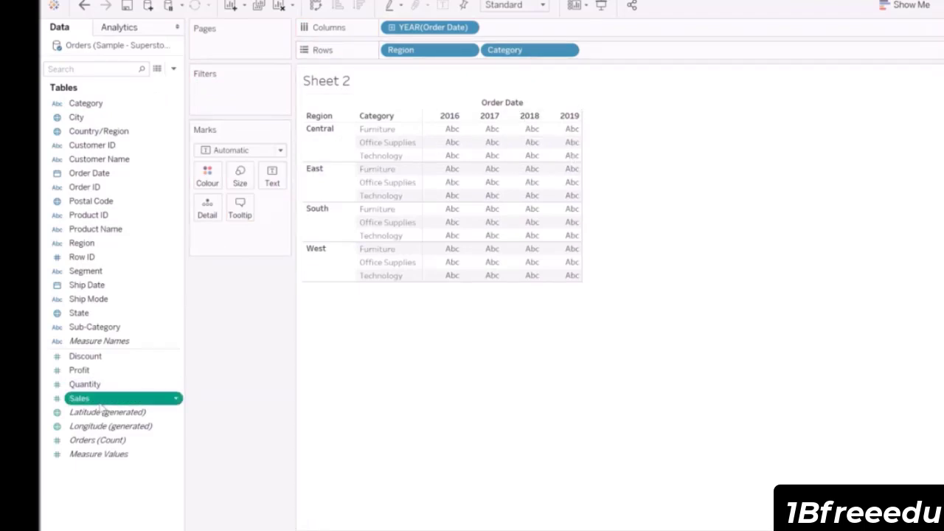
double_click(99, 402)
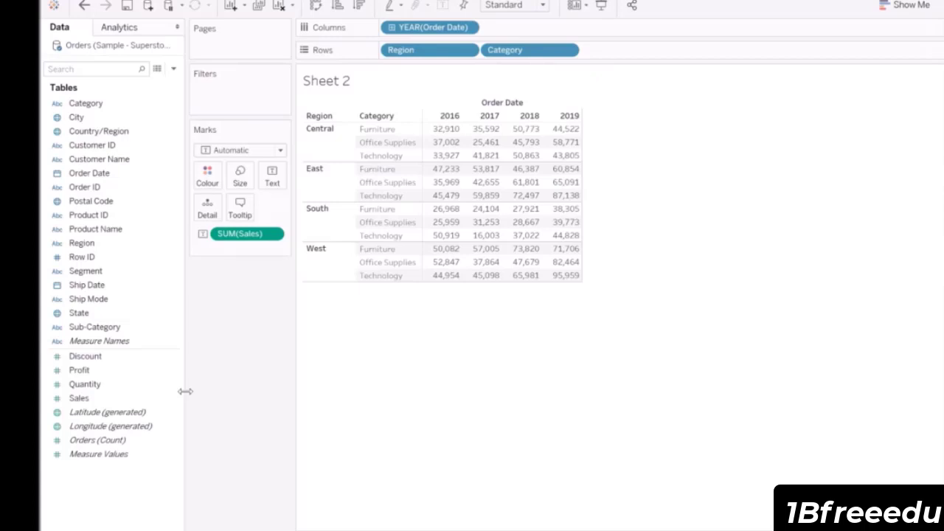
Step: Start a new calculated field and name it Sales (Excluding Category)
right_click(157, 490)
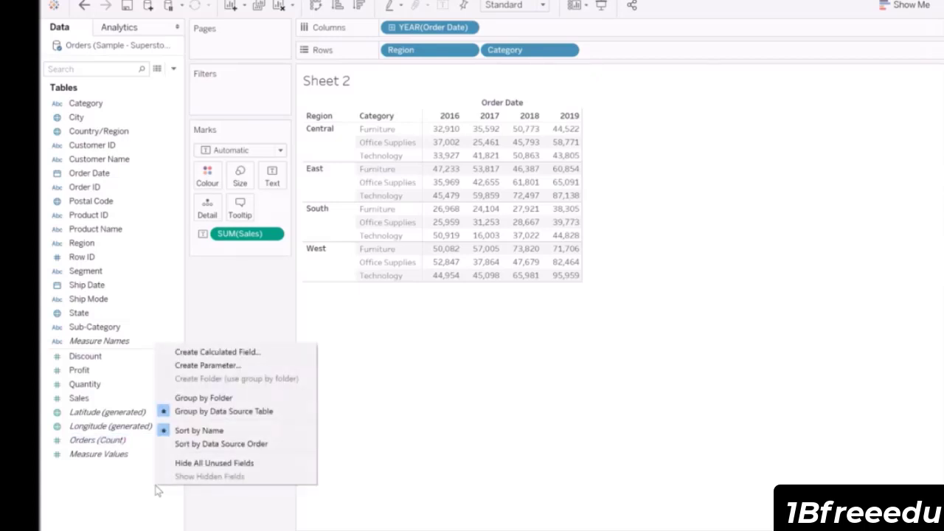
left_click(231, 353)
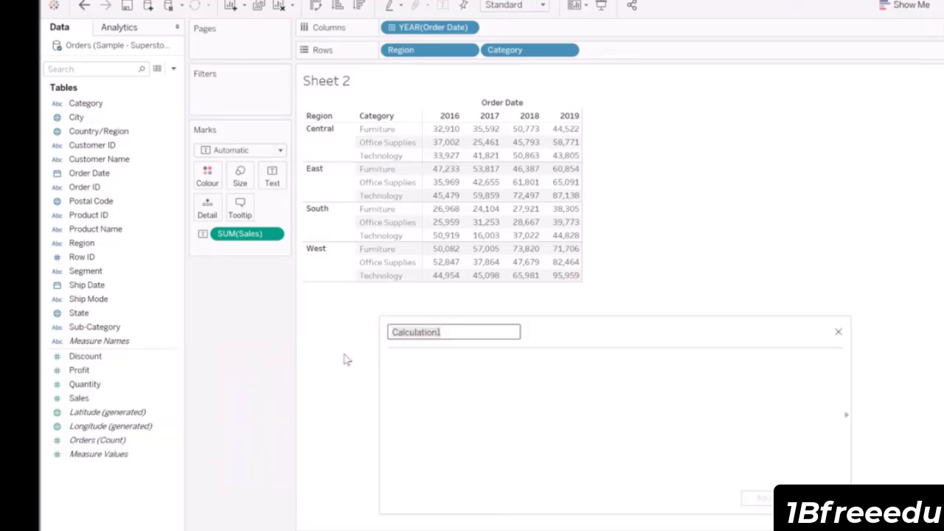
type("S")
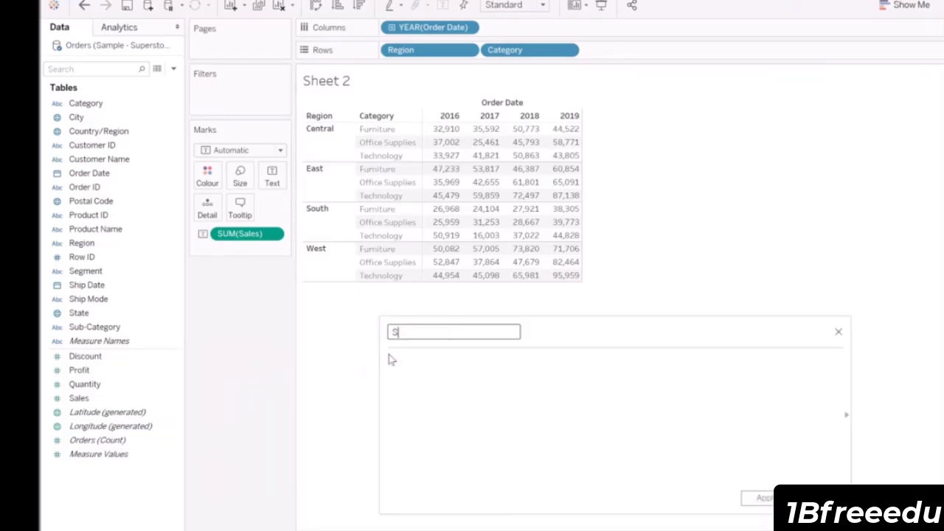
type("ales ( Excluding Category)")
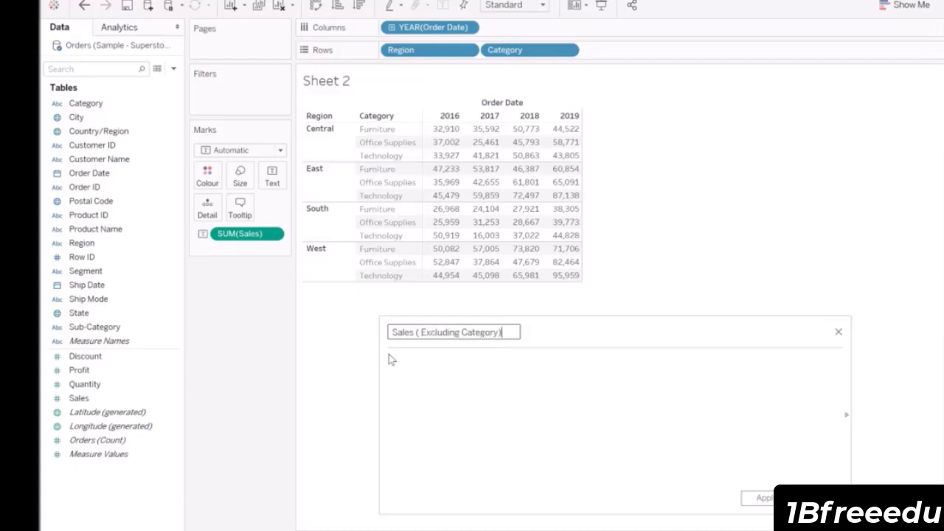
key("Left")
key("Left")
key("Left")
key("Left")
key("Left")
key("Left")
key("Left")
key("Left")
key("Left")
key("Left")
key("Left")
key("Left")
key("Left")
key("Left")
key("Left")
key("Left")
key("Left")
key("Left")
key("BackSpace")
key("Tab")
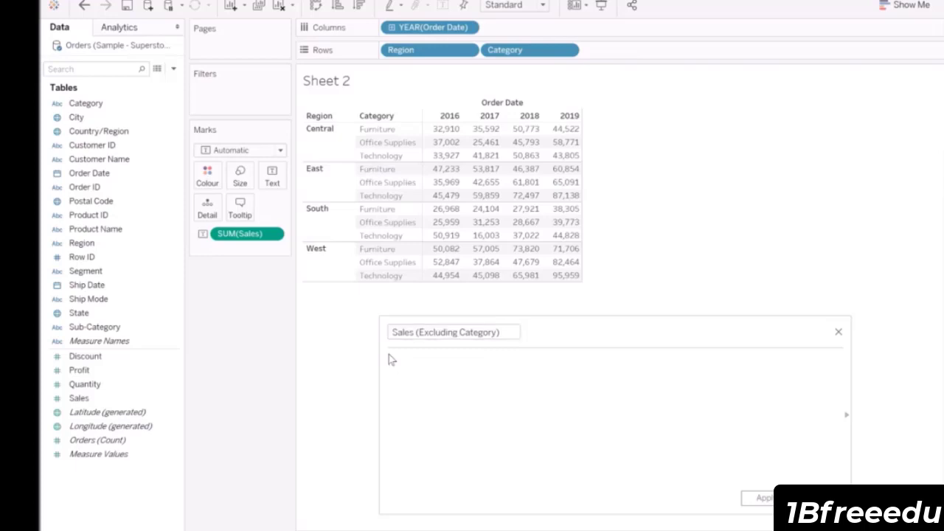
Step: Enter the formula { EXCLUDE [Category] : SUM([Sales]) }, apply it, and add Sales (Excluding Category) to the table beside Sales
type("{")
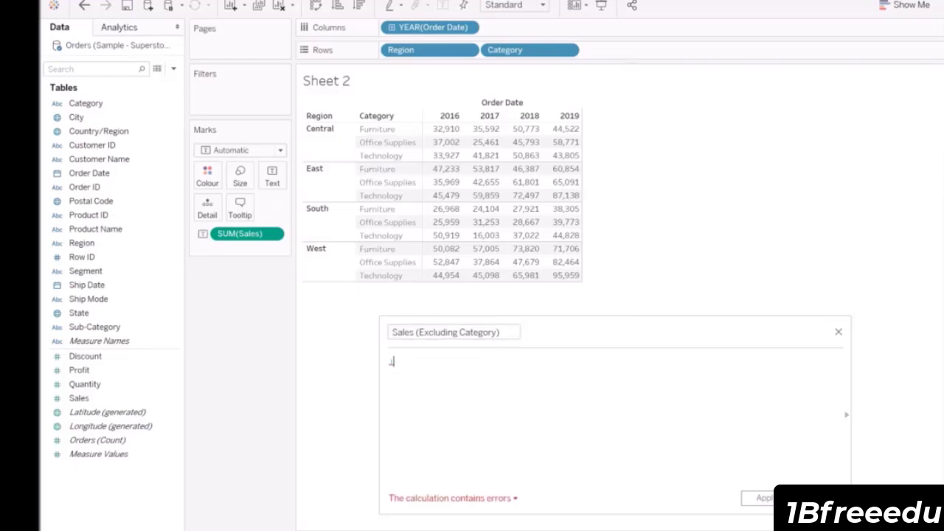
type(" e")
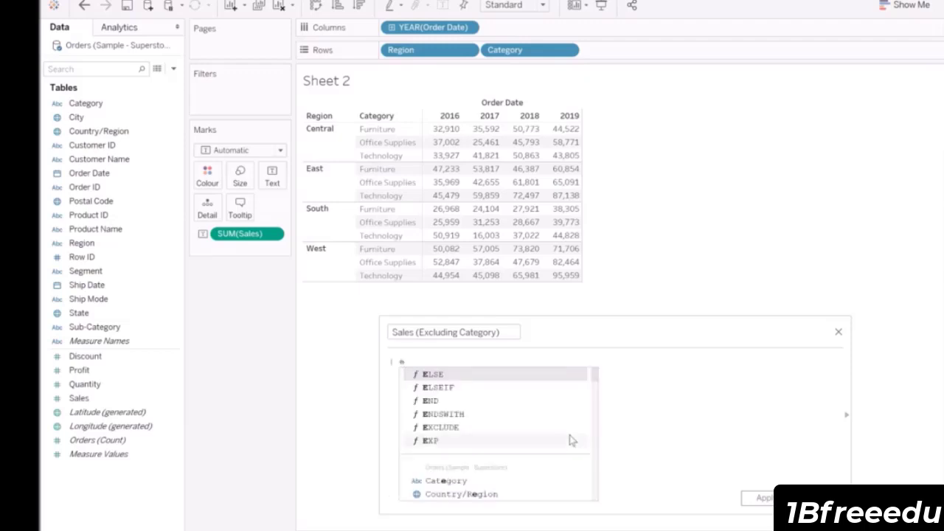
type("xcl")
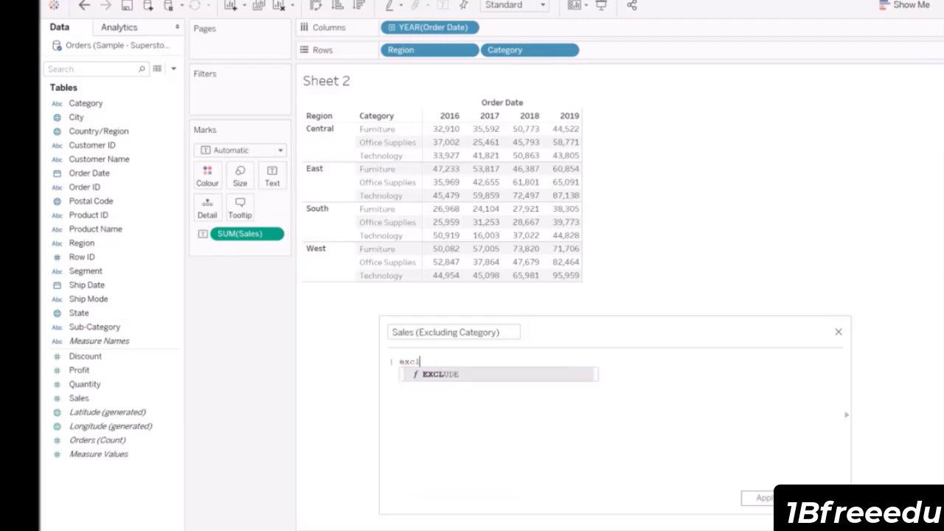
key("Return")
type("Ca")
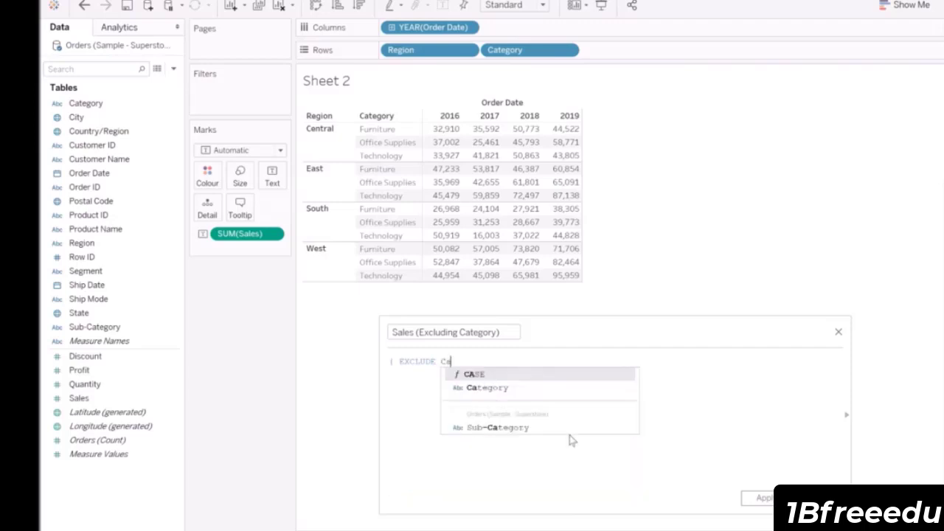
type("te")
key("Return")
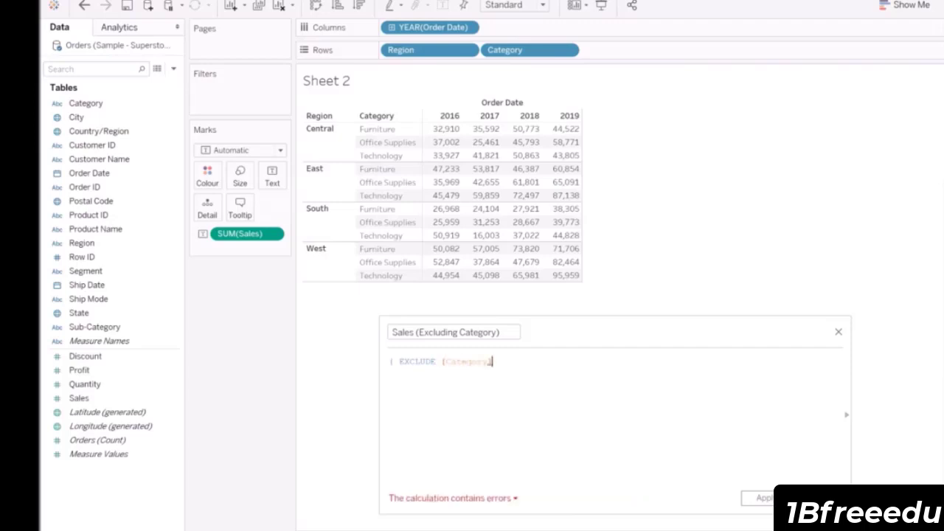
type(":")
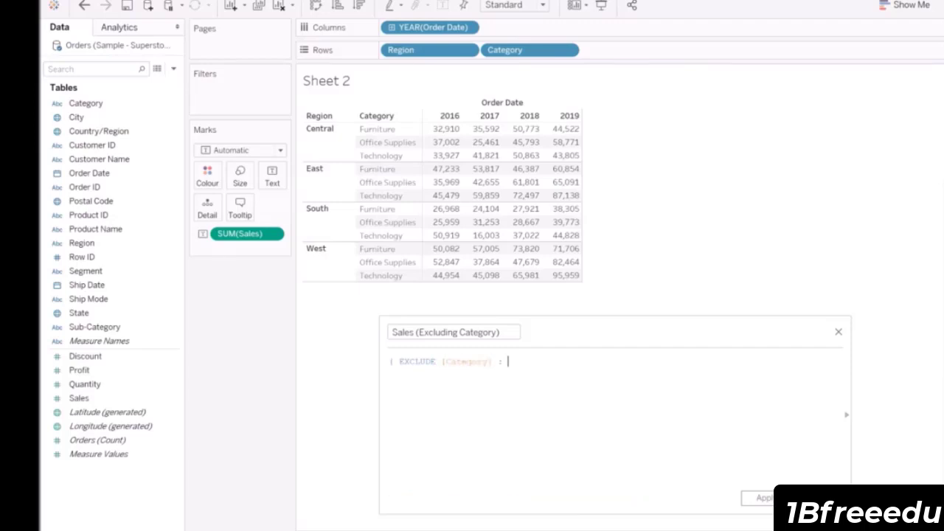
type(" SUM(sa")
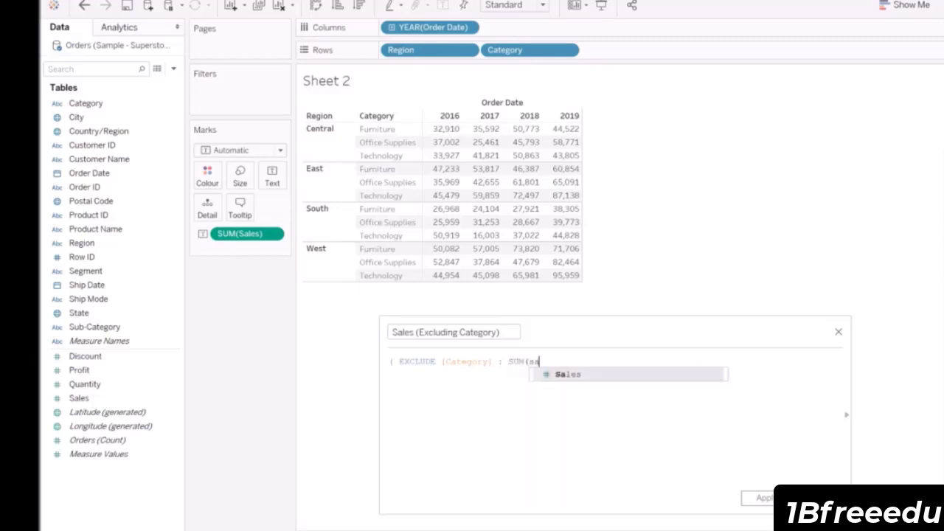
key("Return")
type(") }")
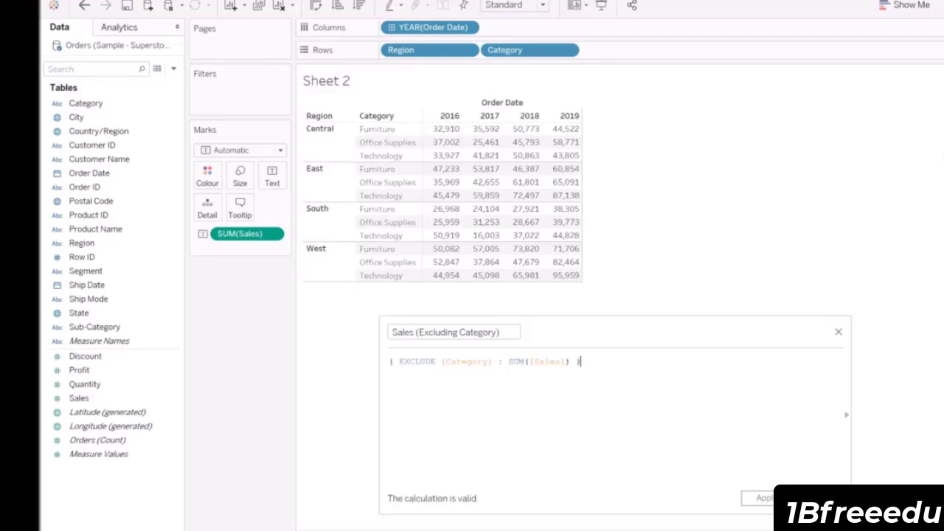
left_click(766, 498)
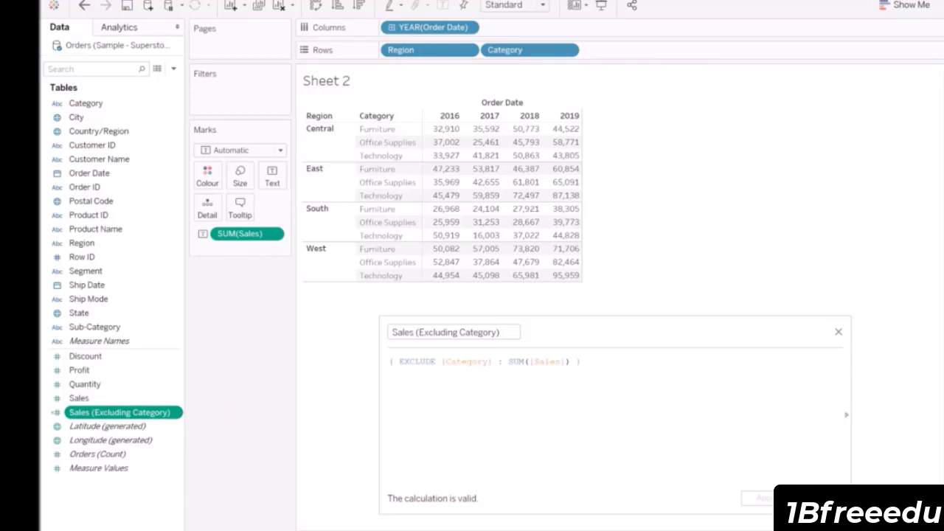
double_click(139, 417)
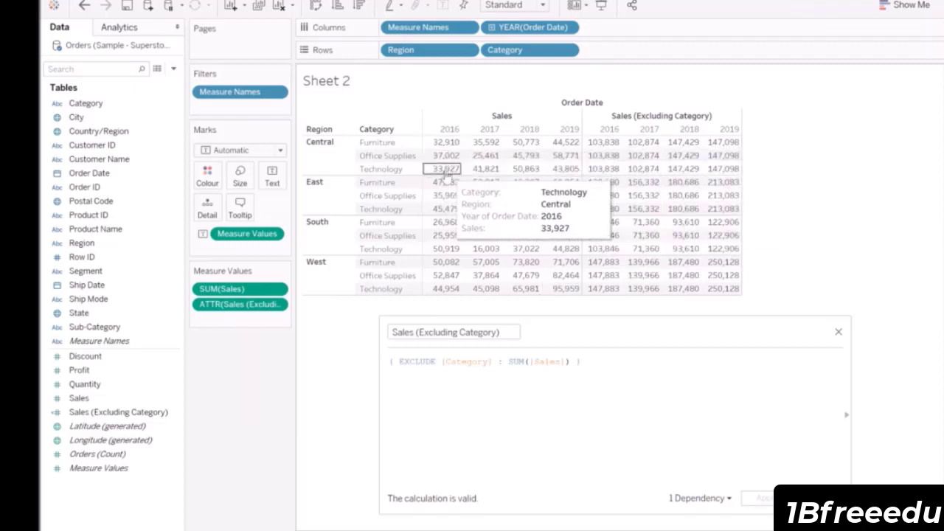
Step: Check the sum of the Central region's 2016 Sales across Furniture, Office Supplies and Technology against its Sales (Excluding Category) value
left_click(485, 144)
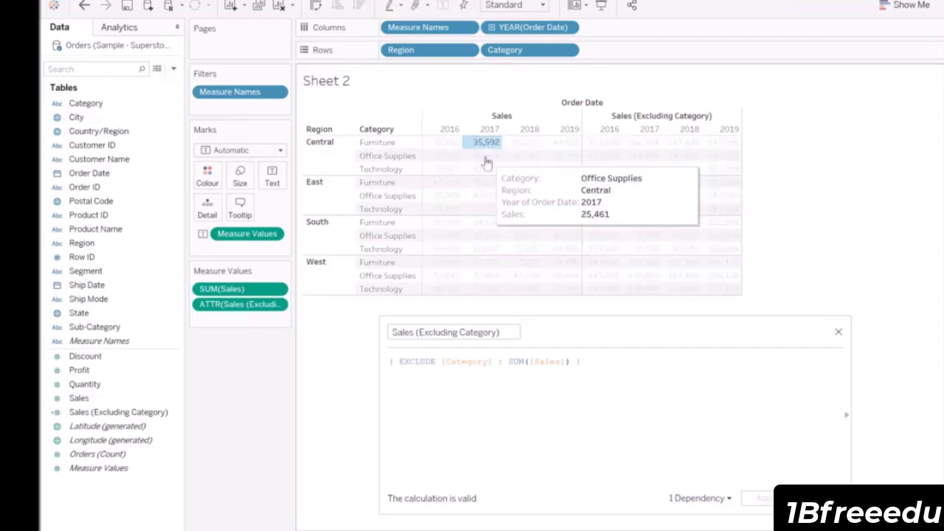
left_click(485, 157)
left_click(485, 157)
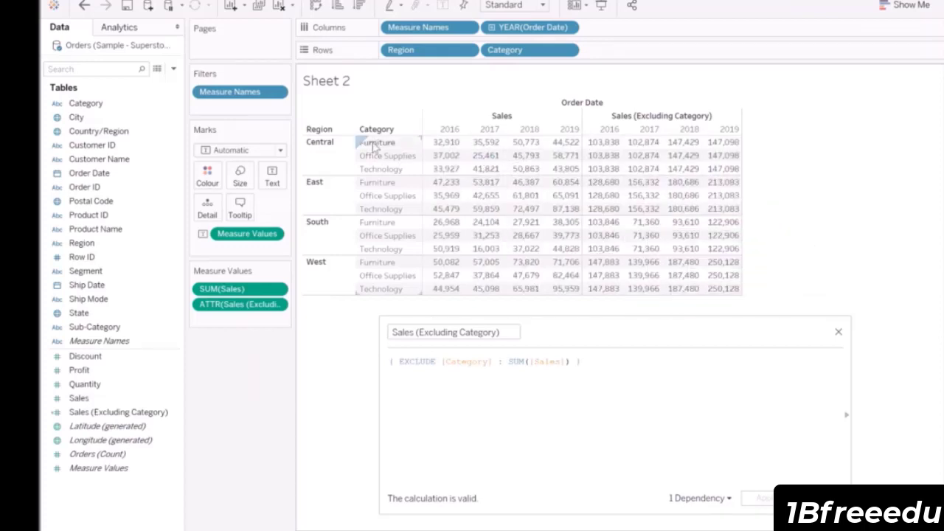
left_click(451, 144)
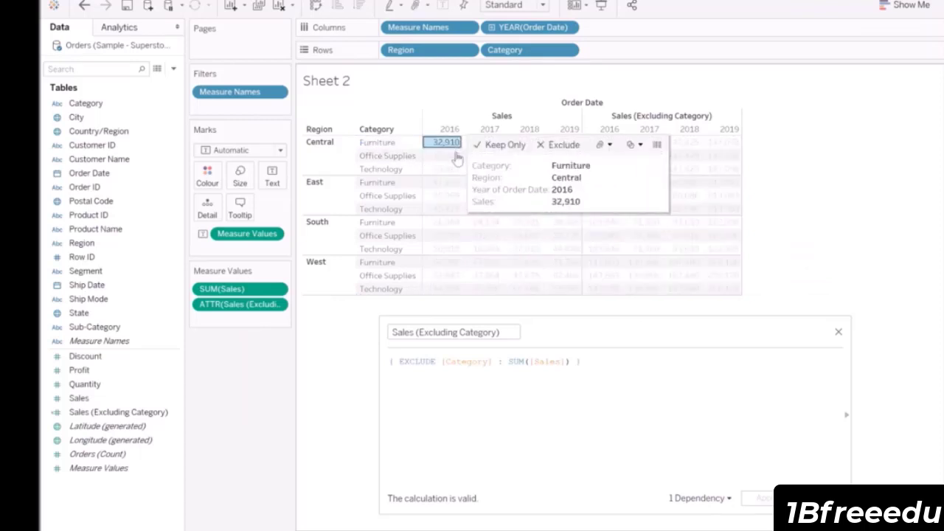
left_click(448, 155, "ctrl")
left_click(447, 170, "ctrl")
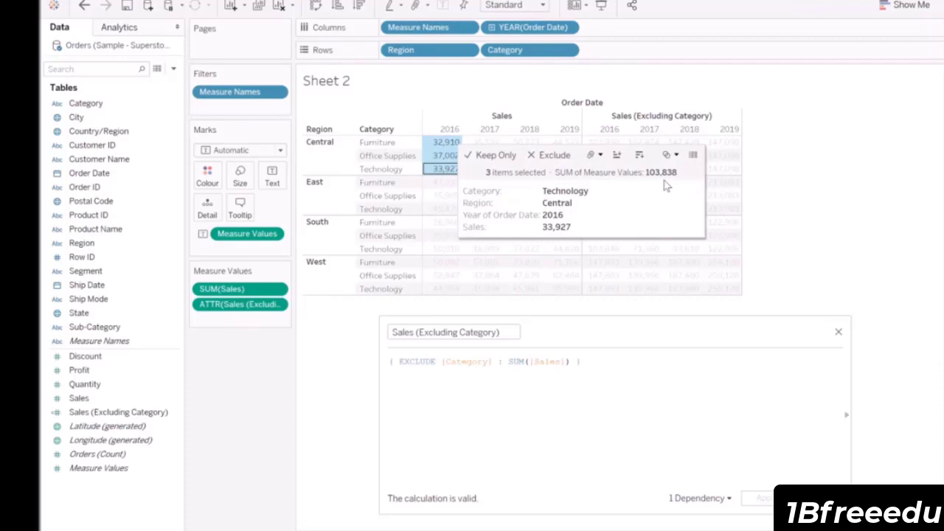
left_click(793, 183)
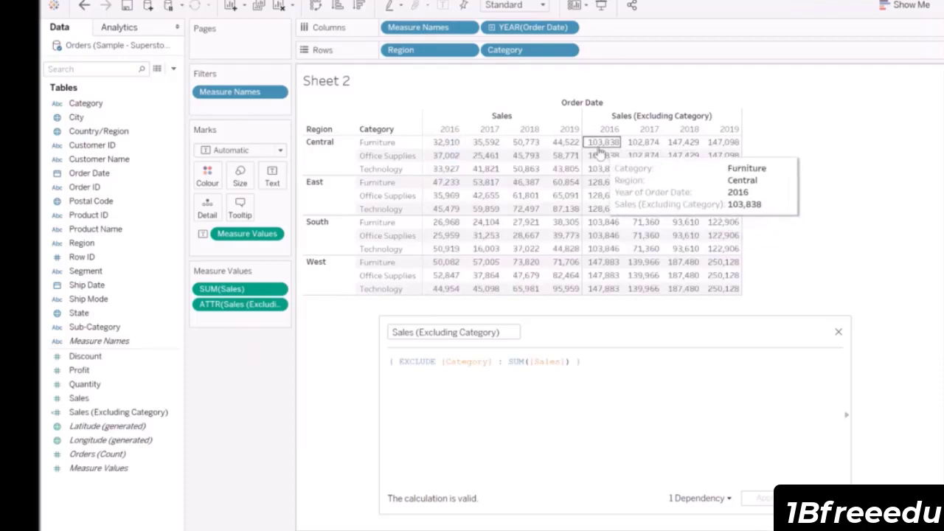